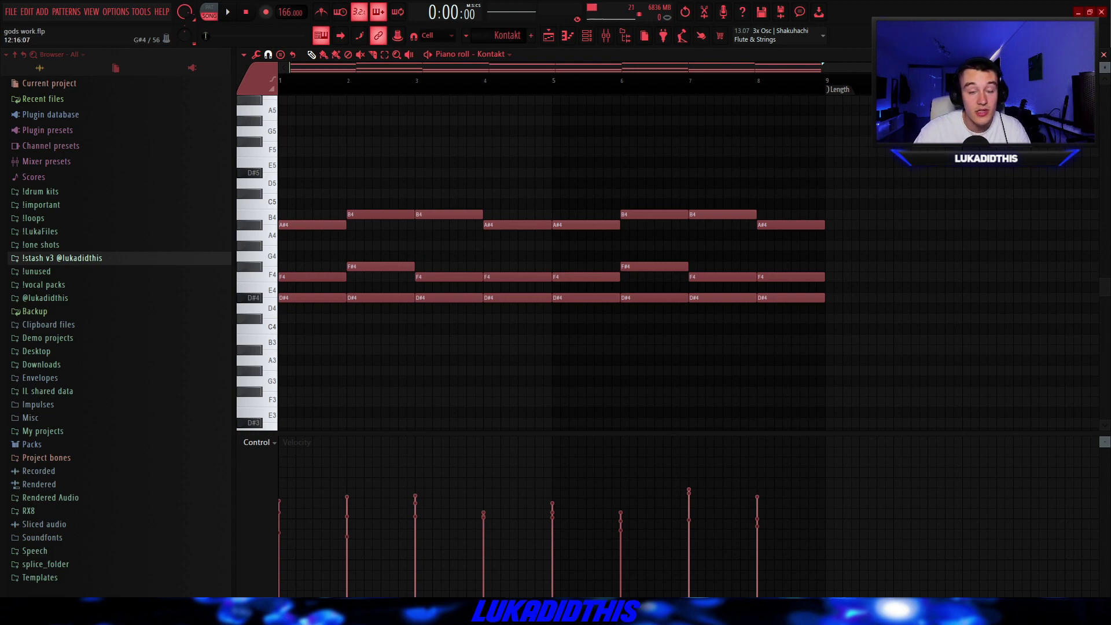
Play the Kontakt chord pattern and review the parametric EQs and ValhallaVintageVerb on the first melody mixer track
key(space)
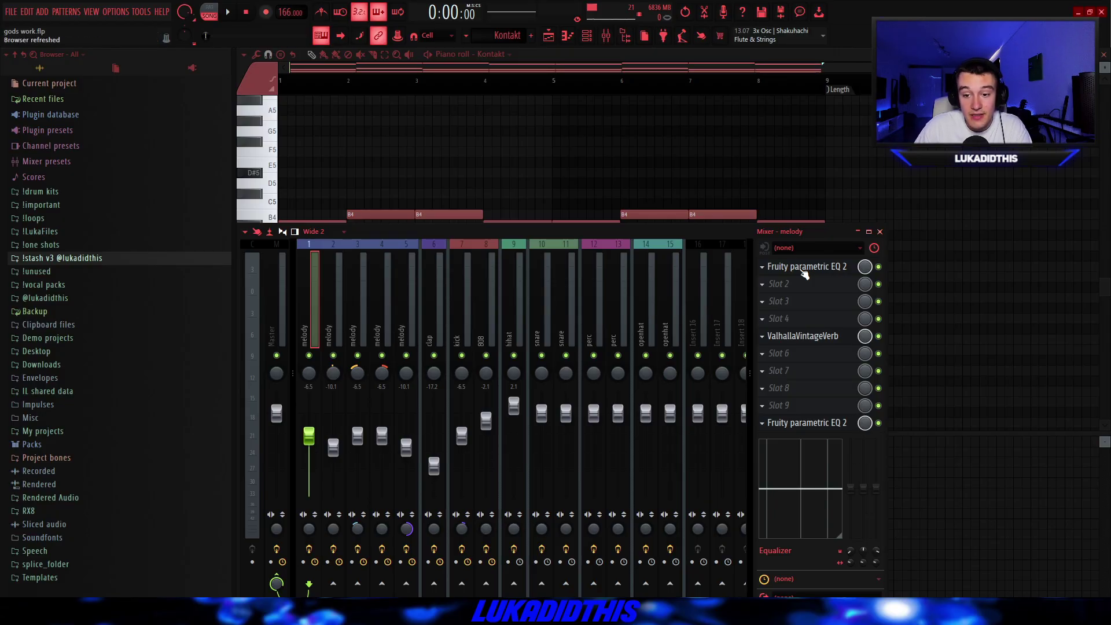
click(803, 271)
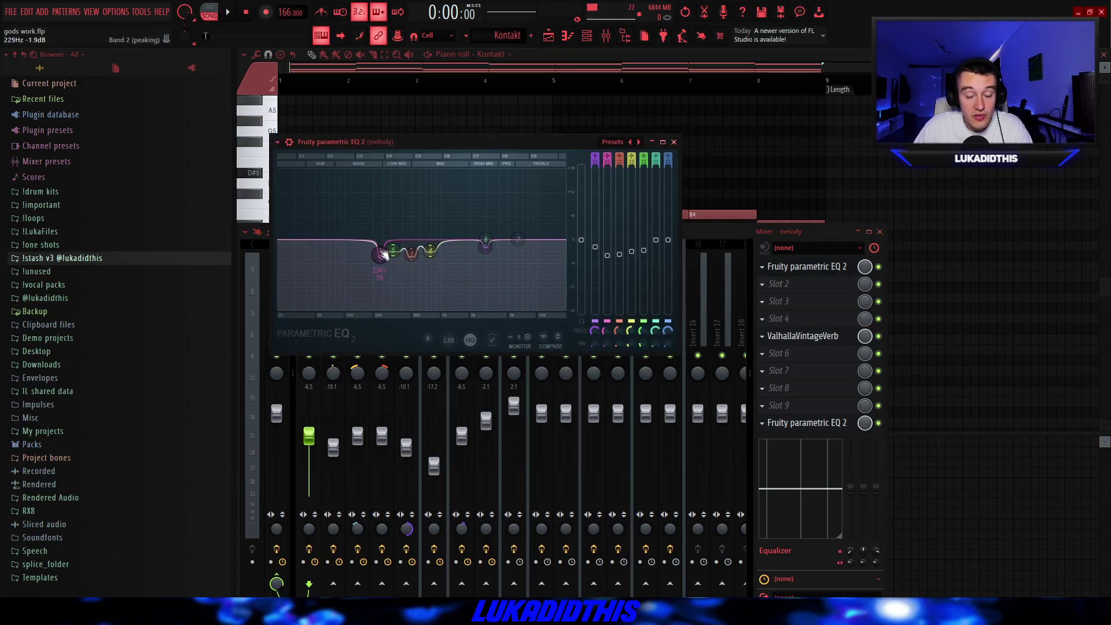
click(803, 335)
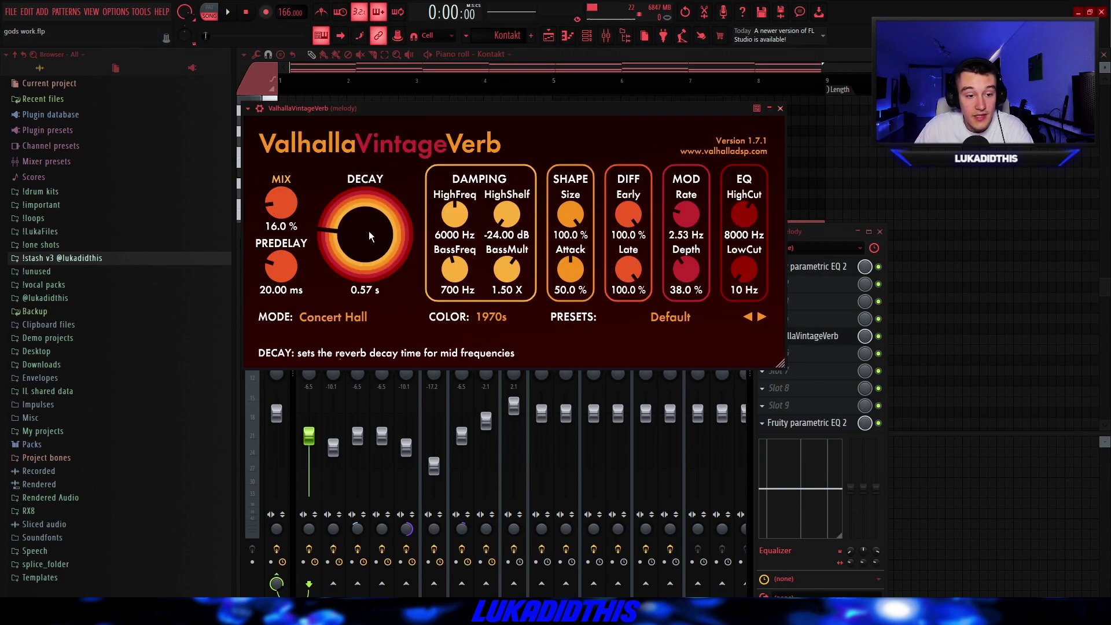
click(810, 426)
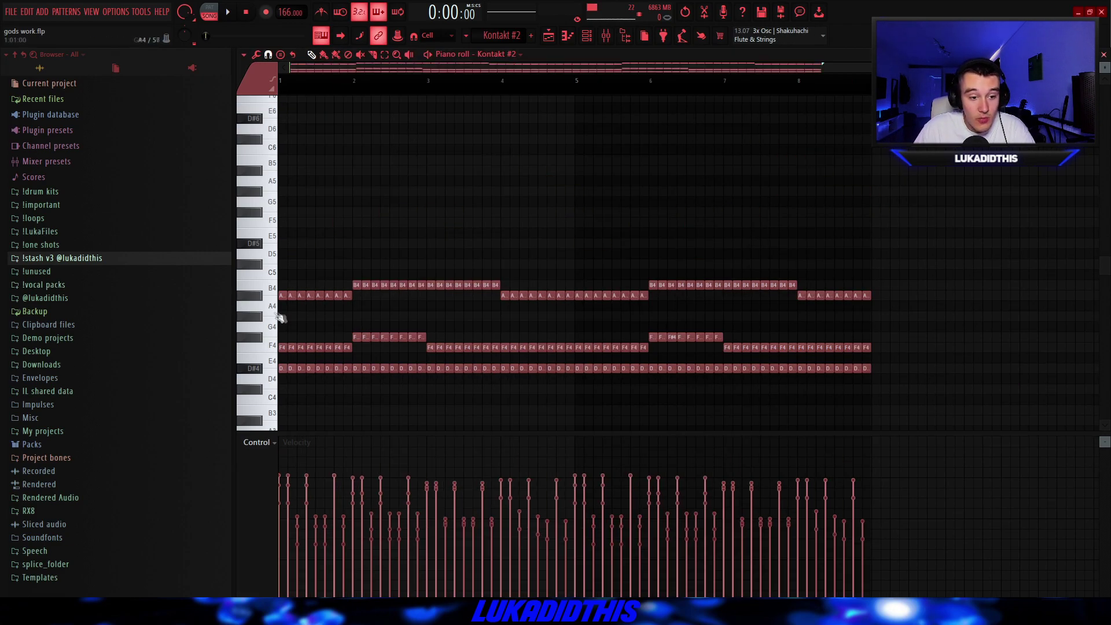
Examine the repeated chord notes in the Kontakt #2 piano roll and play the pattern
ctrl+scroll(281, 314, up, 2)
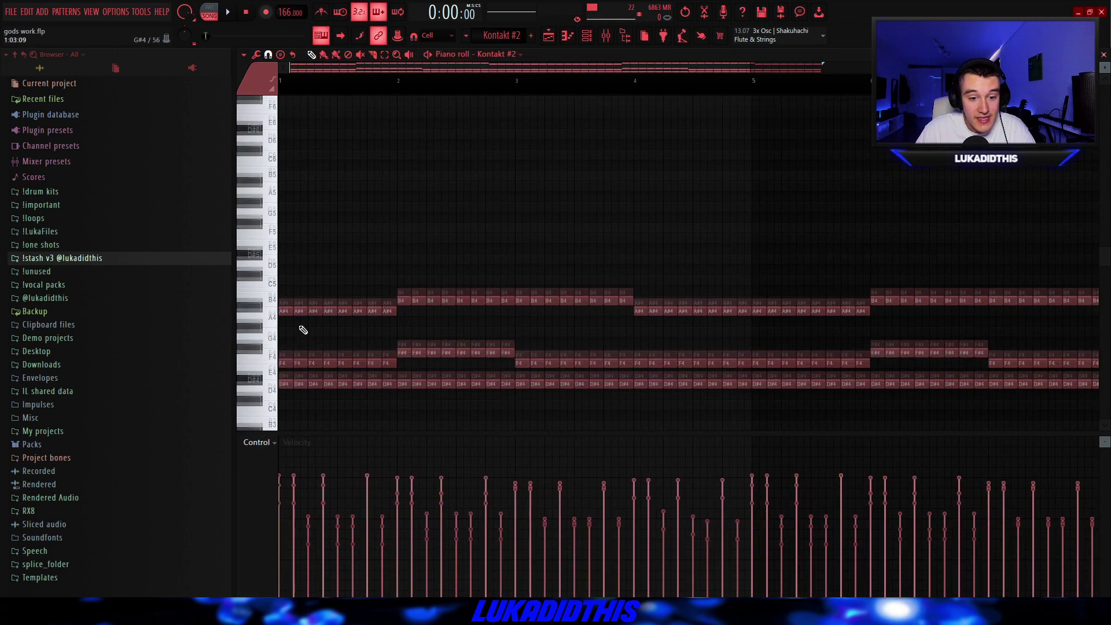
scroll(303, 330, up, 1)
scroll(289, 341, down, 3)
ctrl+scroll(323, 273, up, 2)
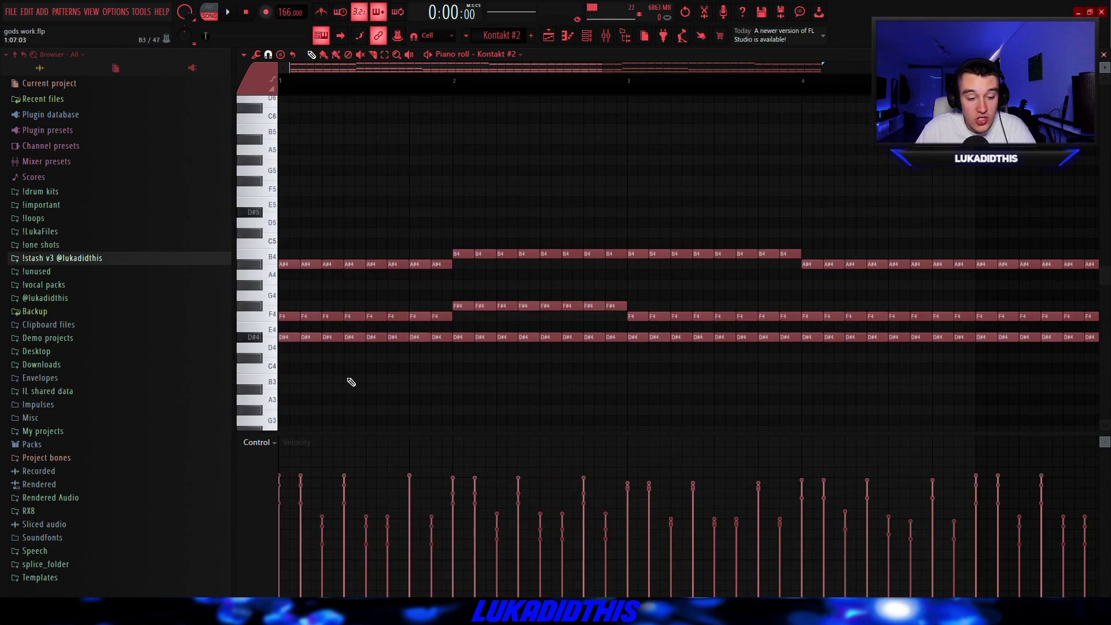
ctrl+scroll(350, 360, down, 2)
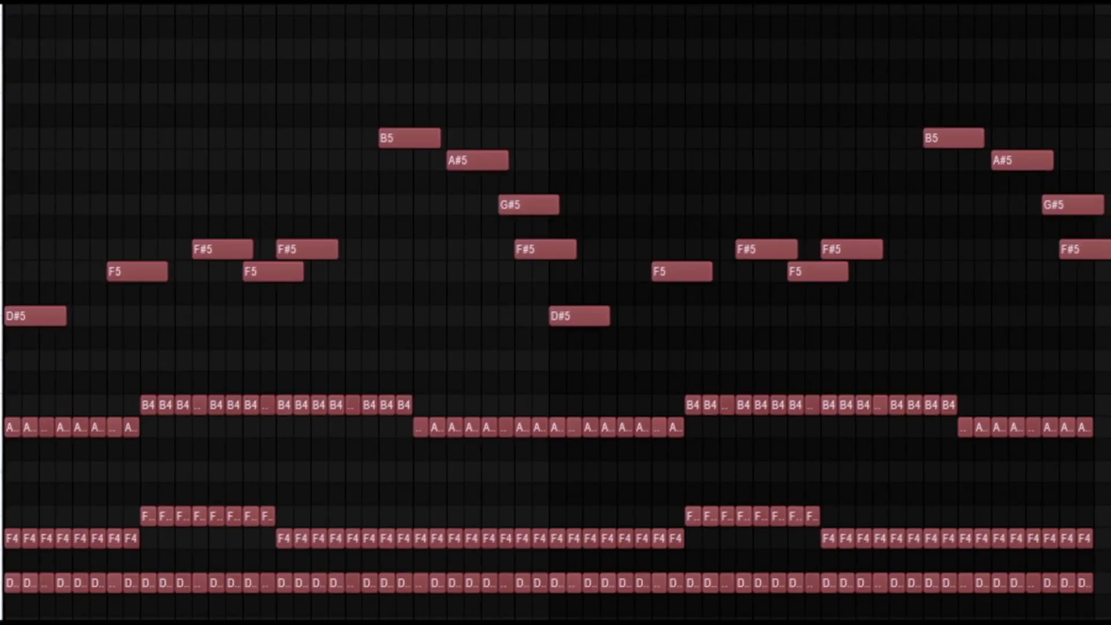
key(space)
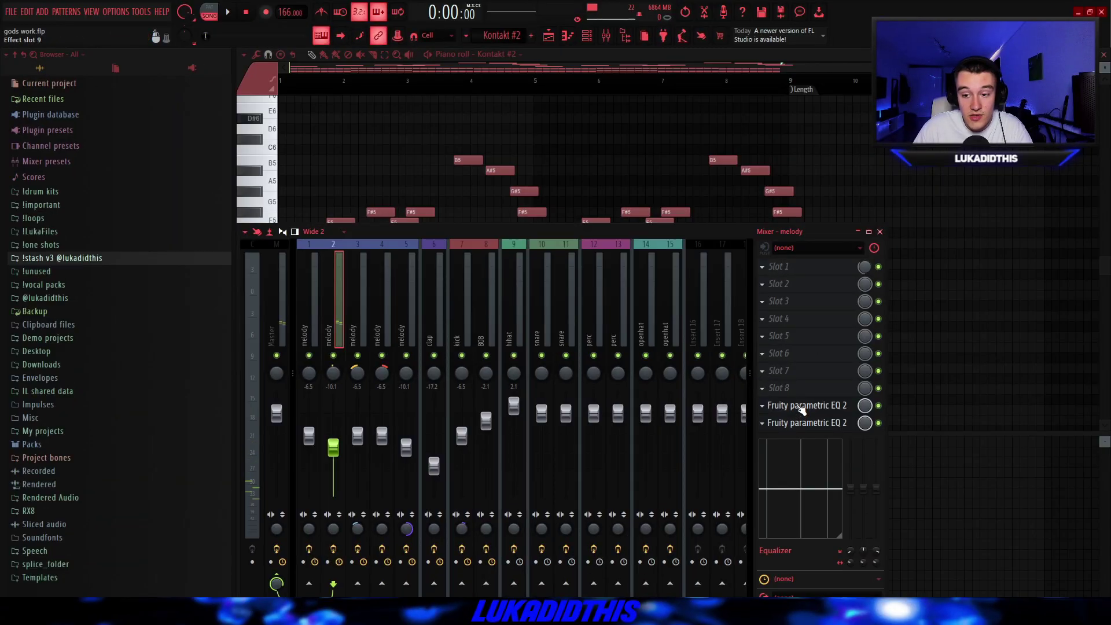
Review the two Fruity parametric EQ 2 curves on the second melody mixer track
click(802, 405)
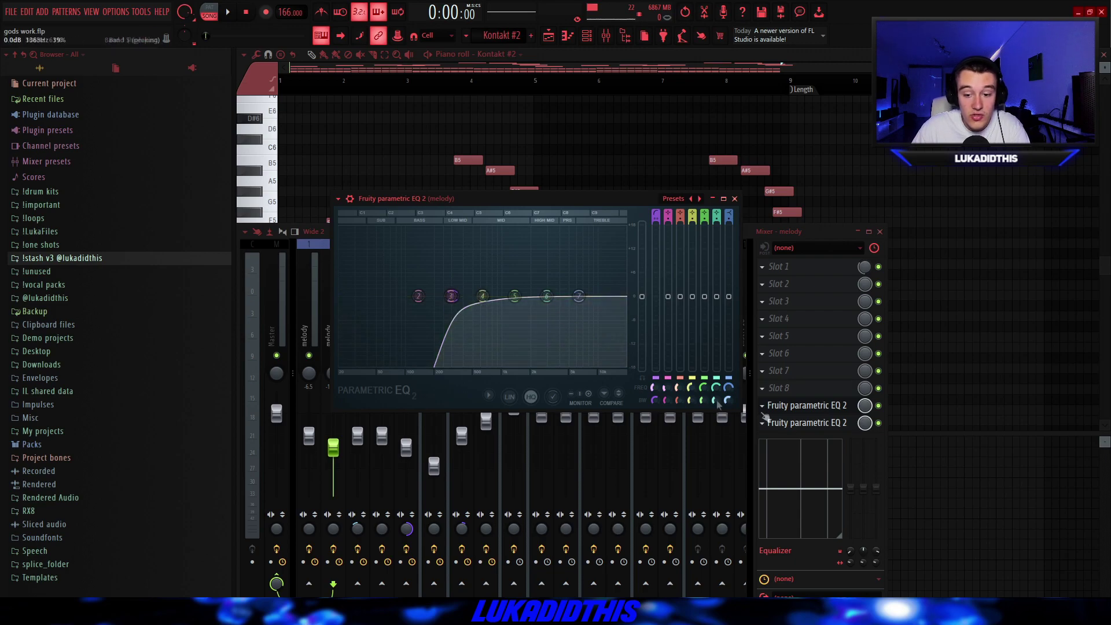
click(801, 423)
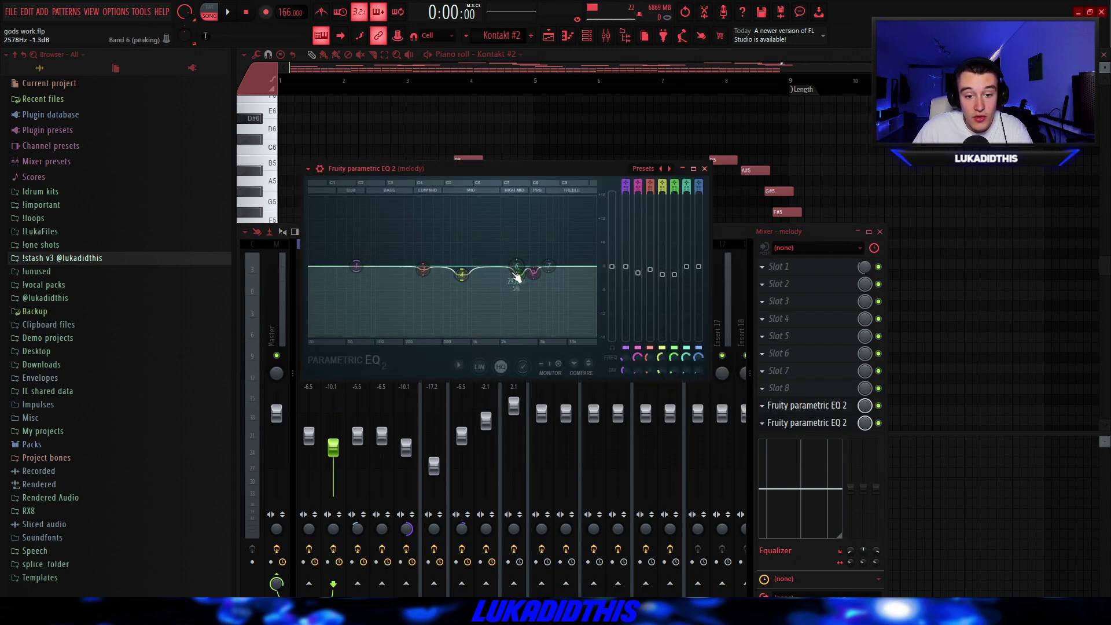
key(Escape)
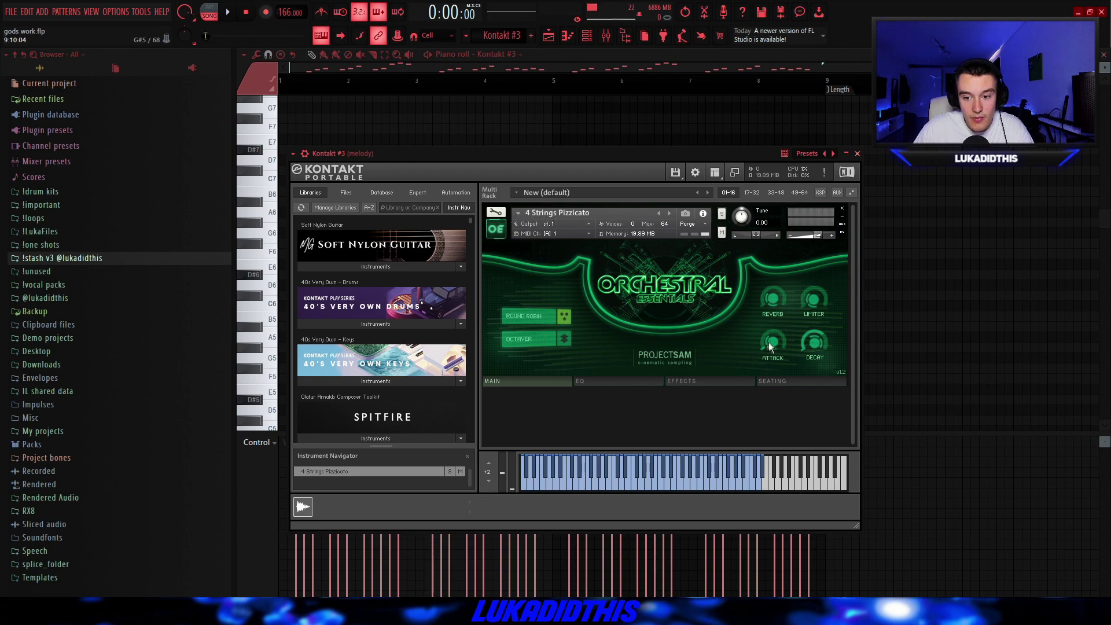
Play the Kontakt #3 pizzicato pattern and review RC-20 Retro Color, ValhallaVintageVerb, soothe2 and the parametric EQ on its mixer track
key(Escape)
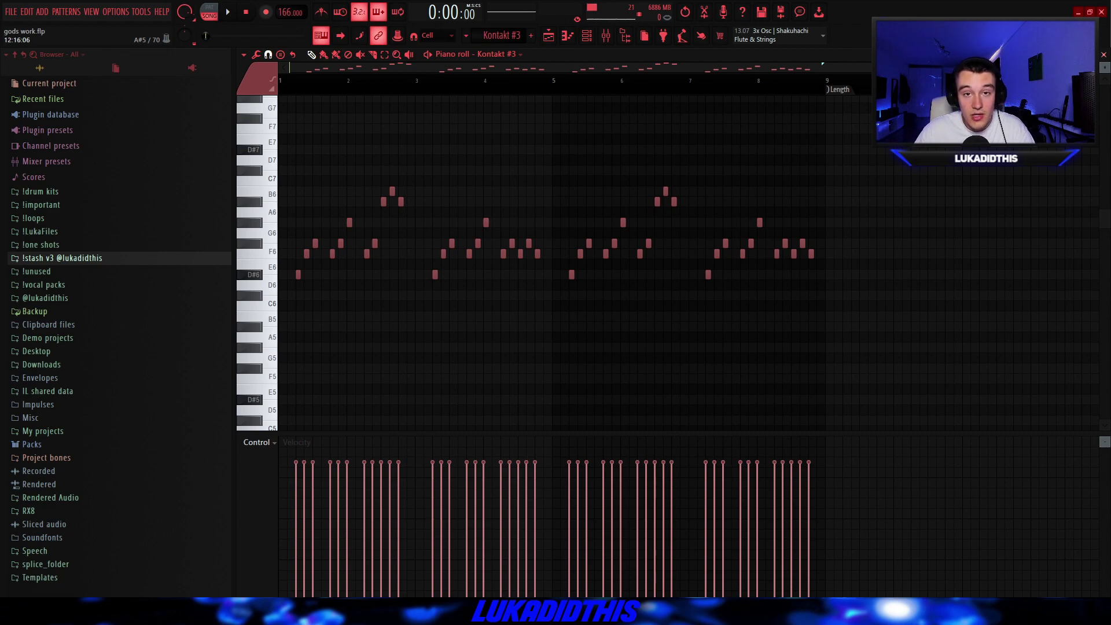
key(space)
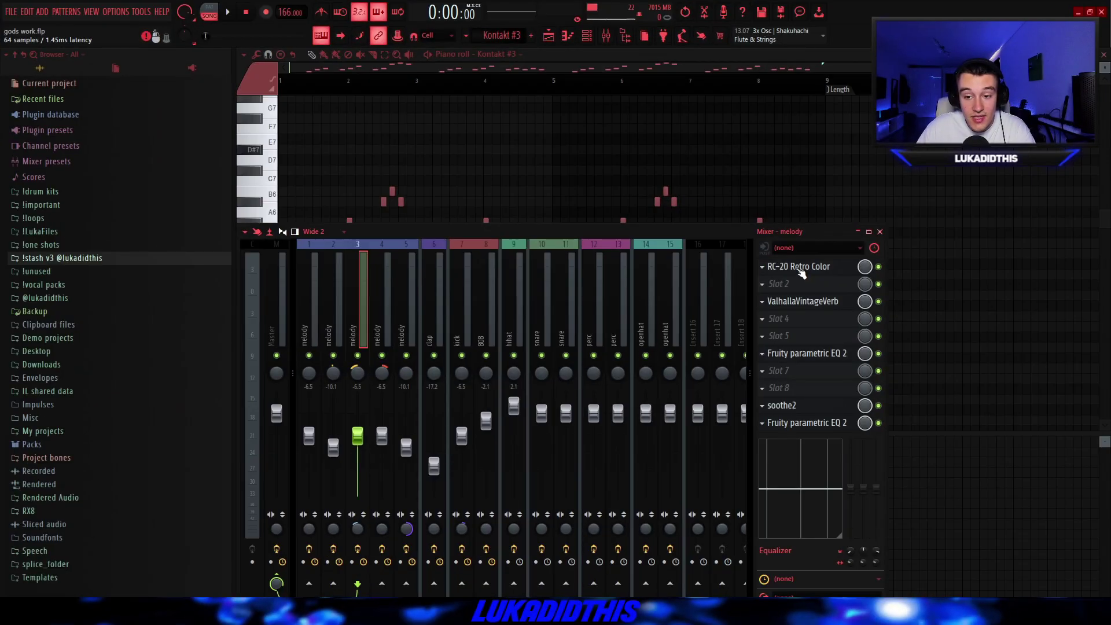
click(800, 269)
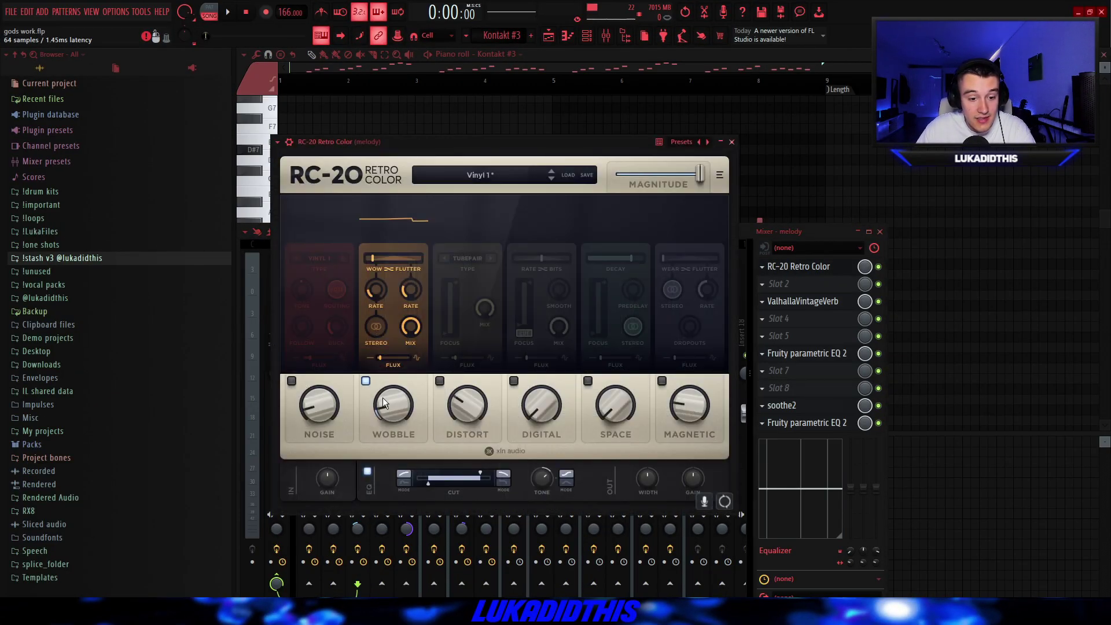
click(803, 301)
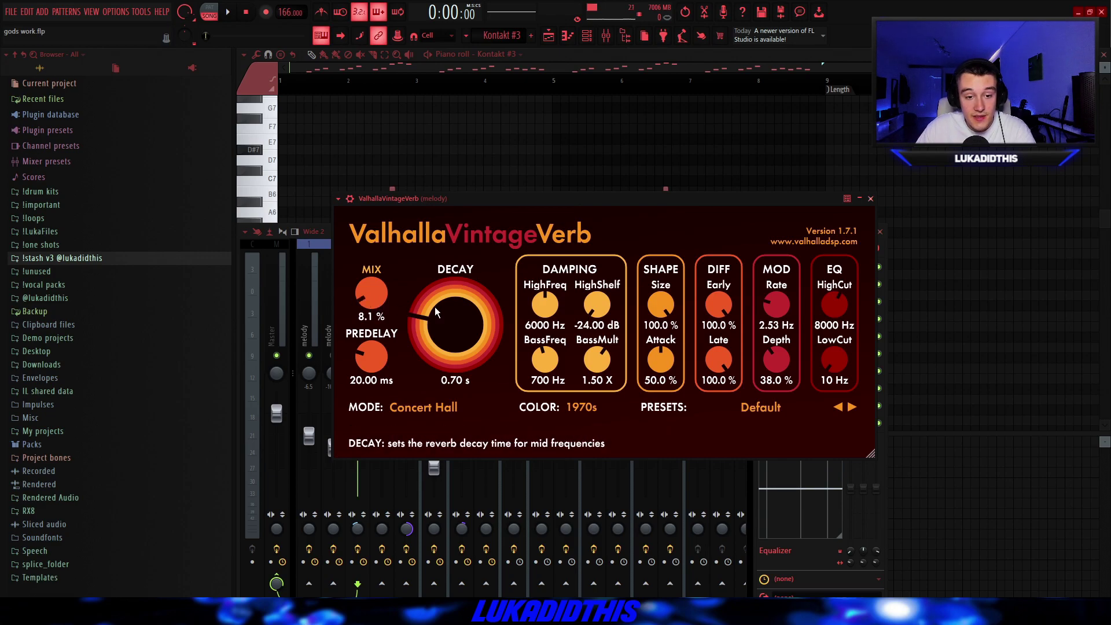
click(870, 199)
click(807, 353)
drag(451, 306, 496, 307)
click(778, 405)
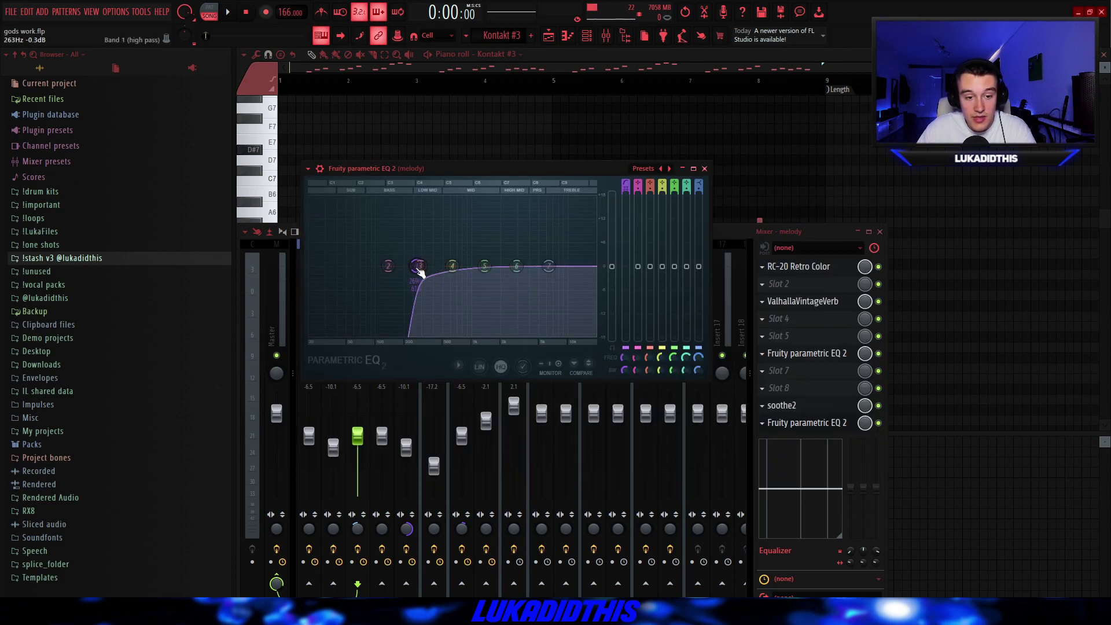
key(Escape)
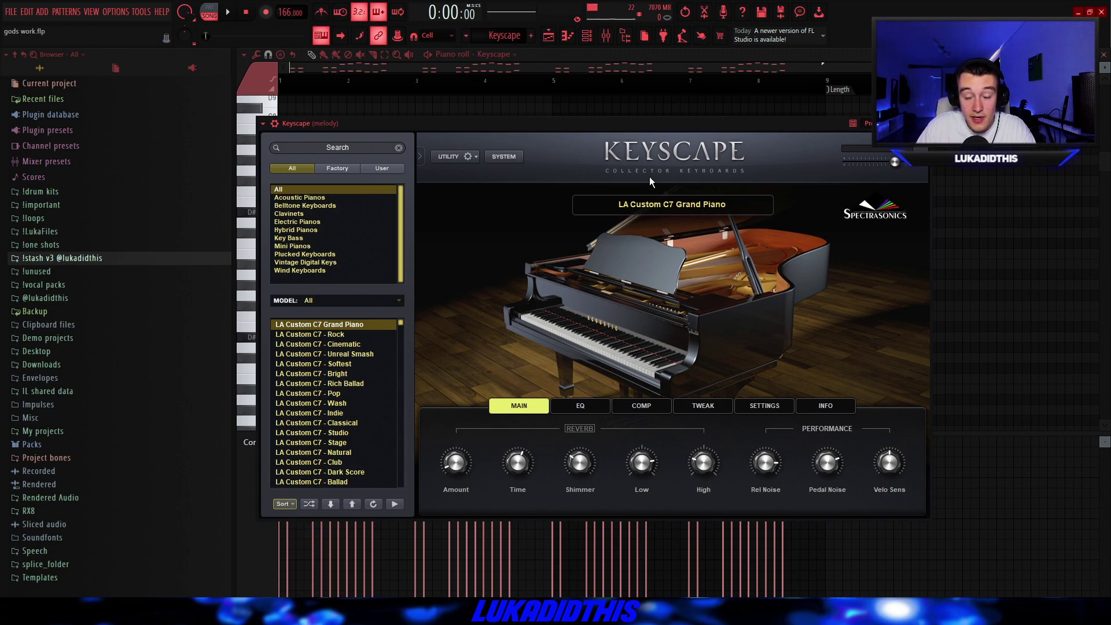
Play the Keyscape piano pattern and review soothe2, Portal and the parametric EQs on the fourth melody mixer track
key(Escape)
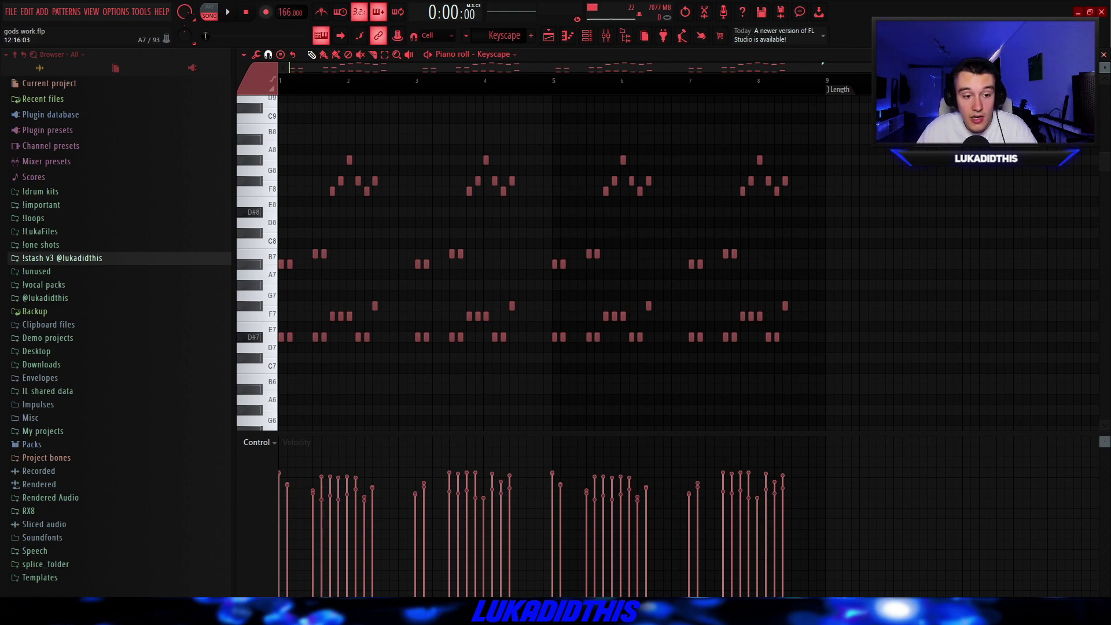
key(space)
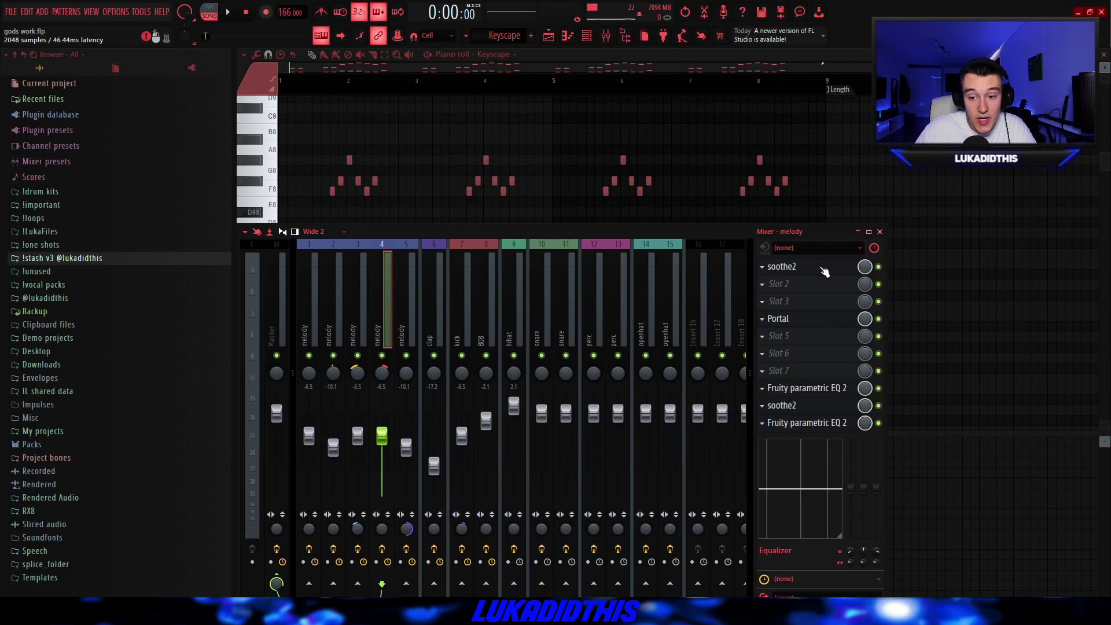
click(825, 272)
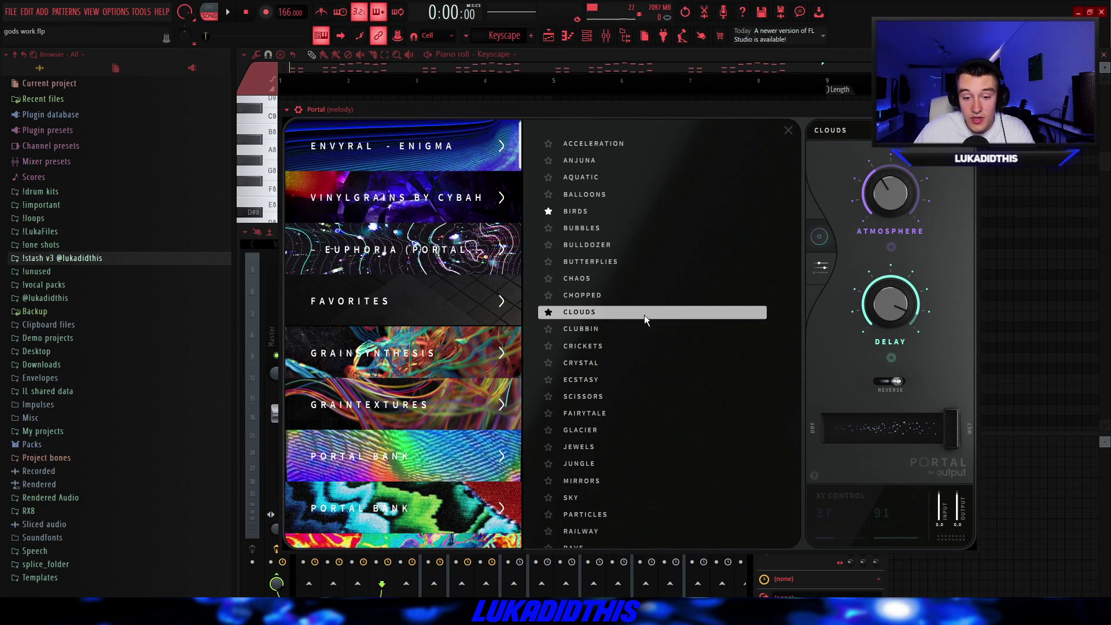
key(Escape)
click(810, 389)
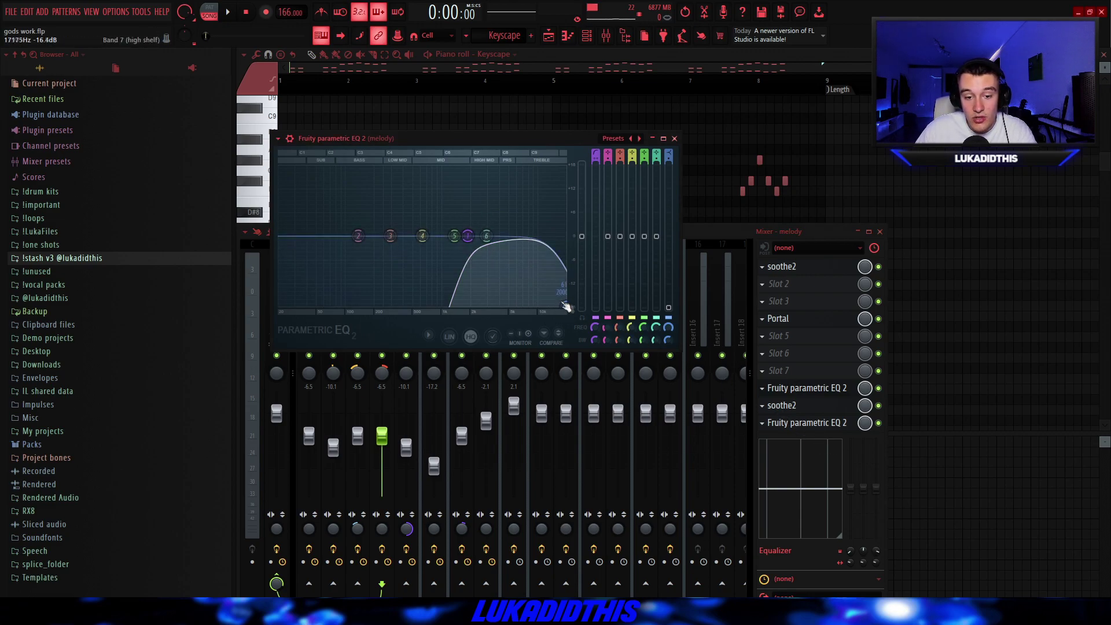
click(781, 405)
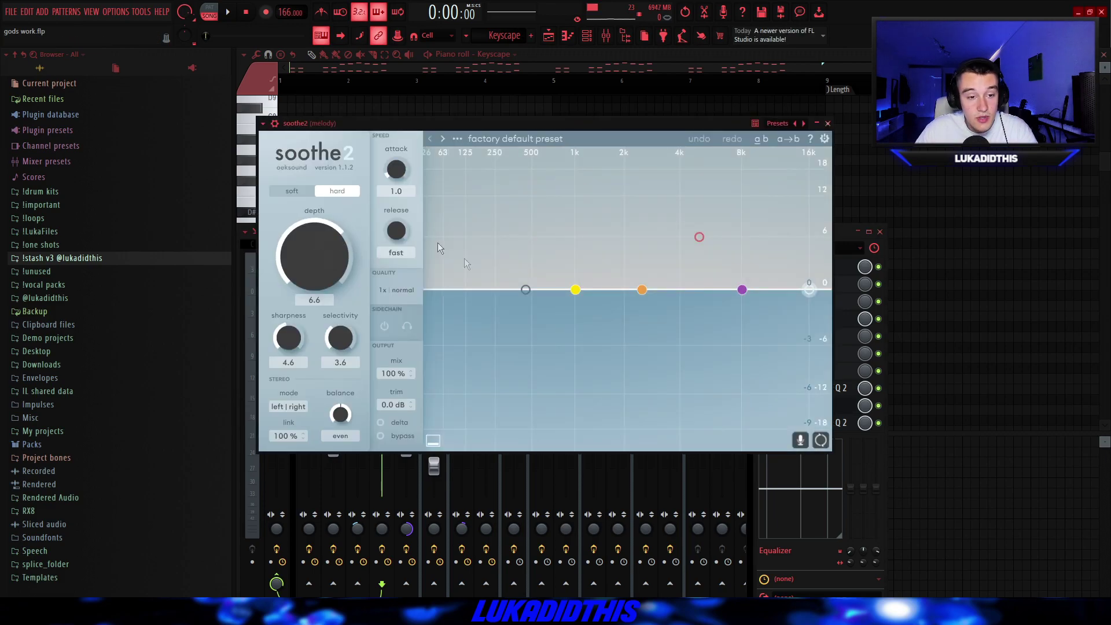
click(841, 422)
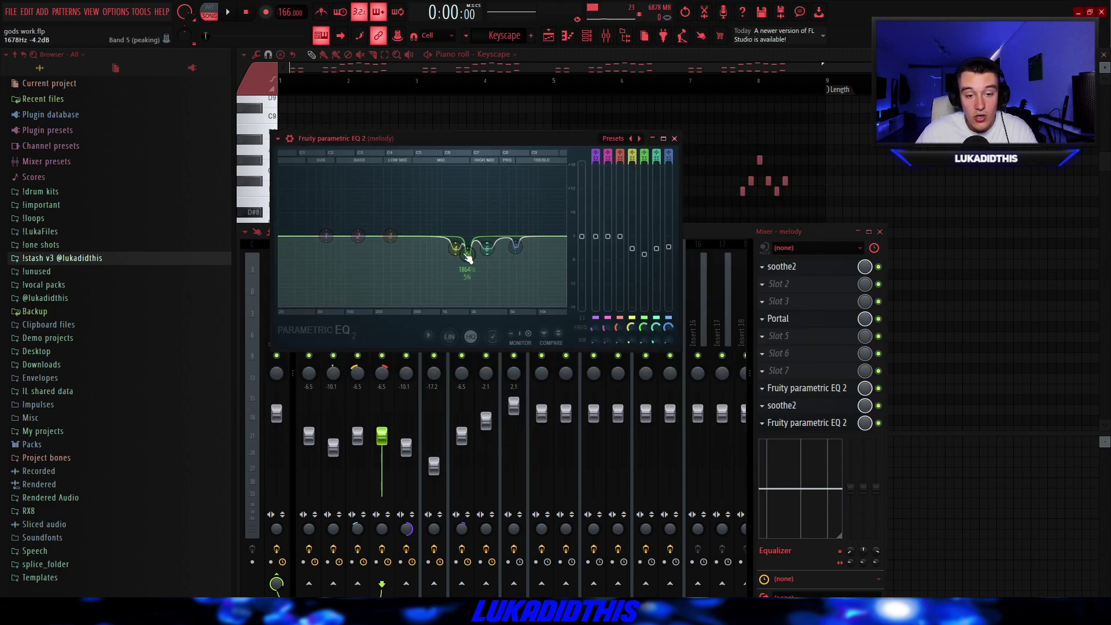
key(Escape)
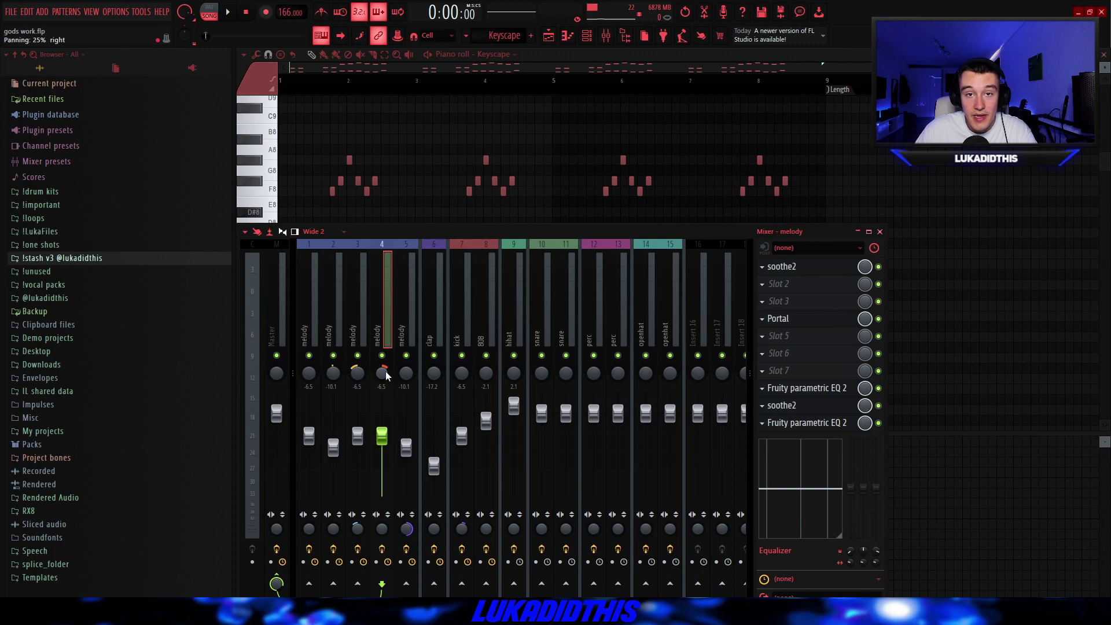
Inspect the time-stretch settings of the close encounters 107 clip in the playlist and play the clip
key(F5)
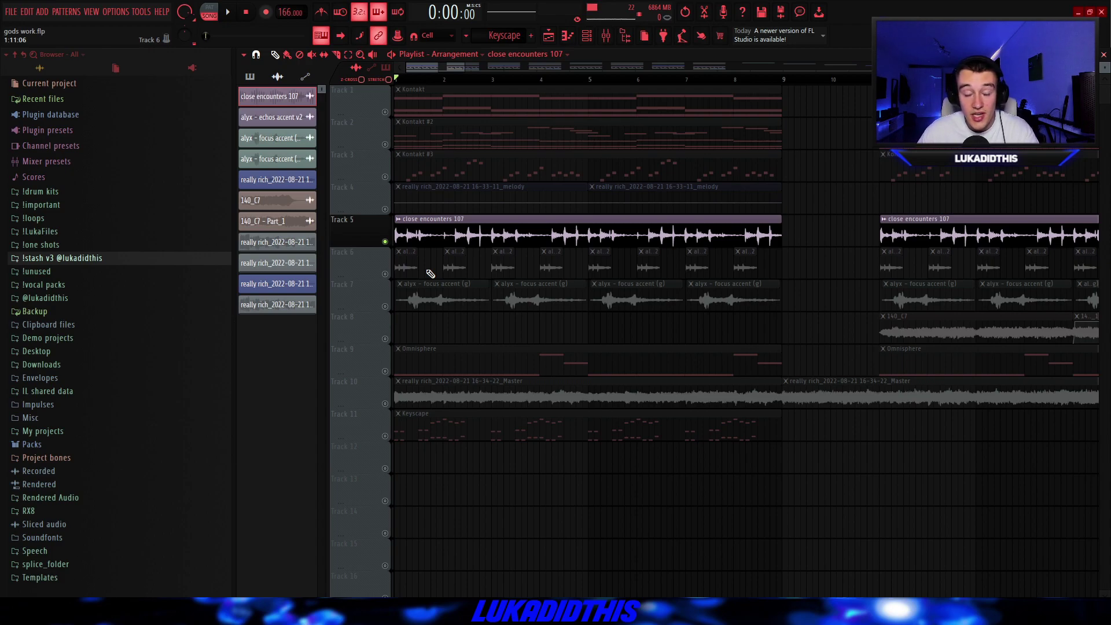
double_click(446, 234)
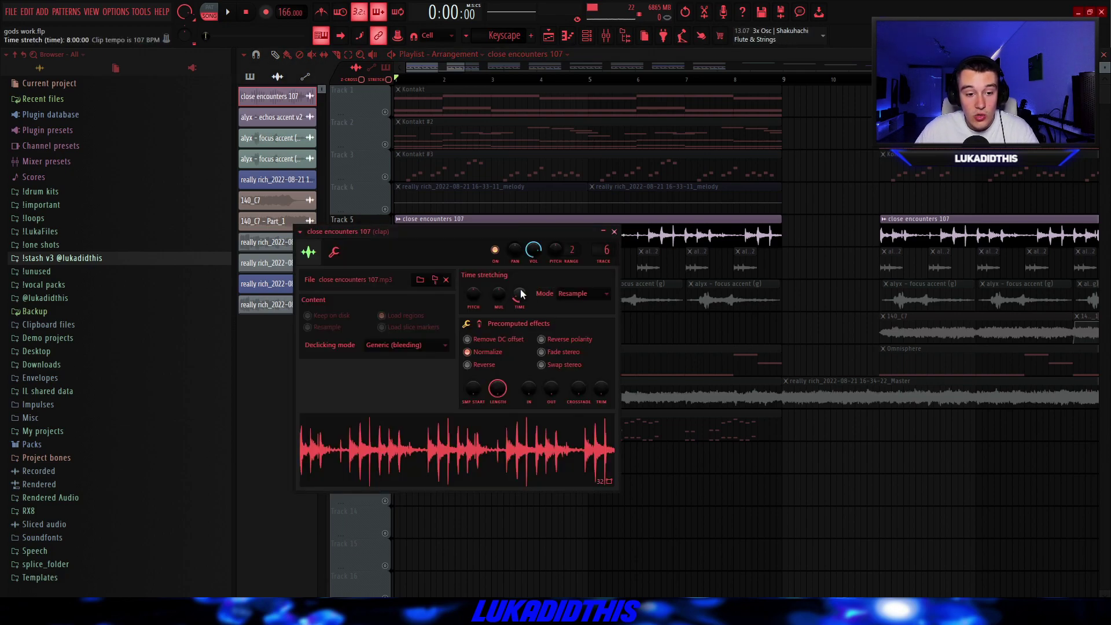
drag(520, 292, 424, 347)
key(Escape)
scroll(728, 517, down, 1)
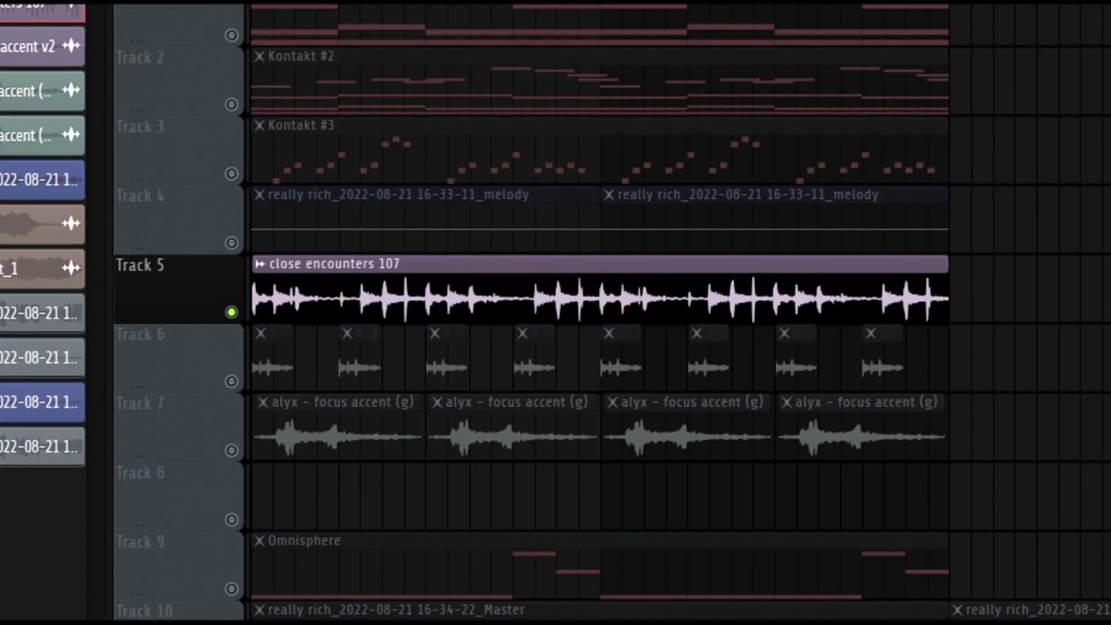
key(space)
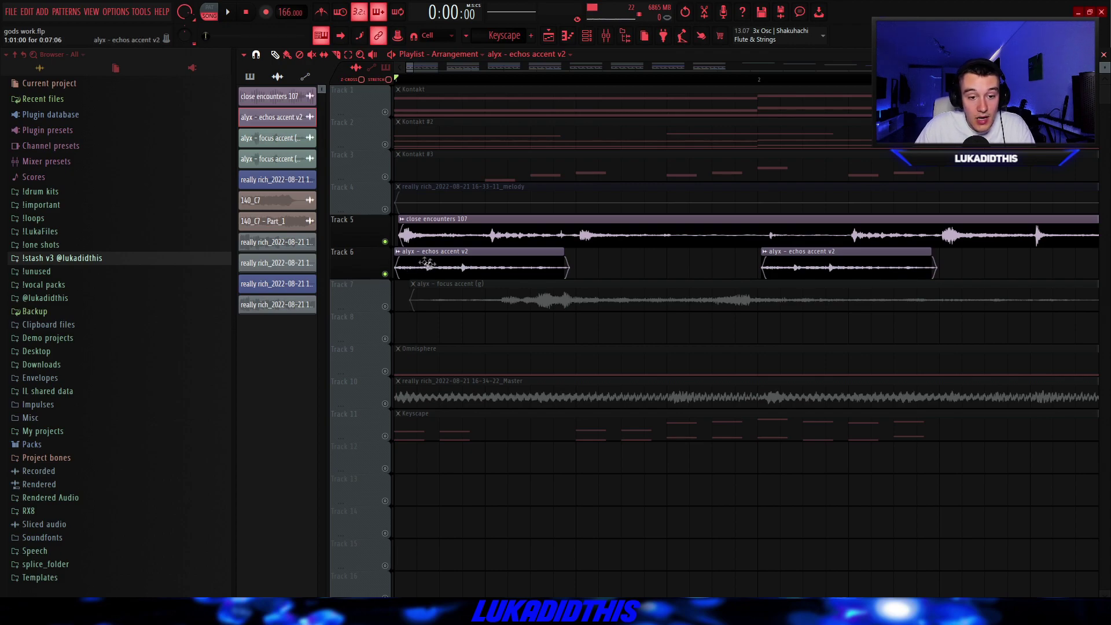
Inspect the alyx - echos accent v2 sample's channel settings and play it with the alyx - focus accent (g) clips
double_click(450, 269)
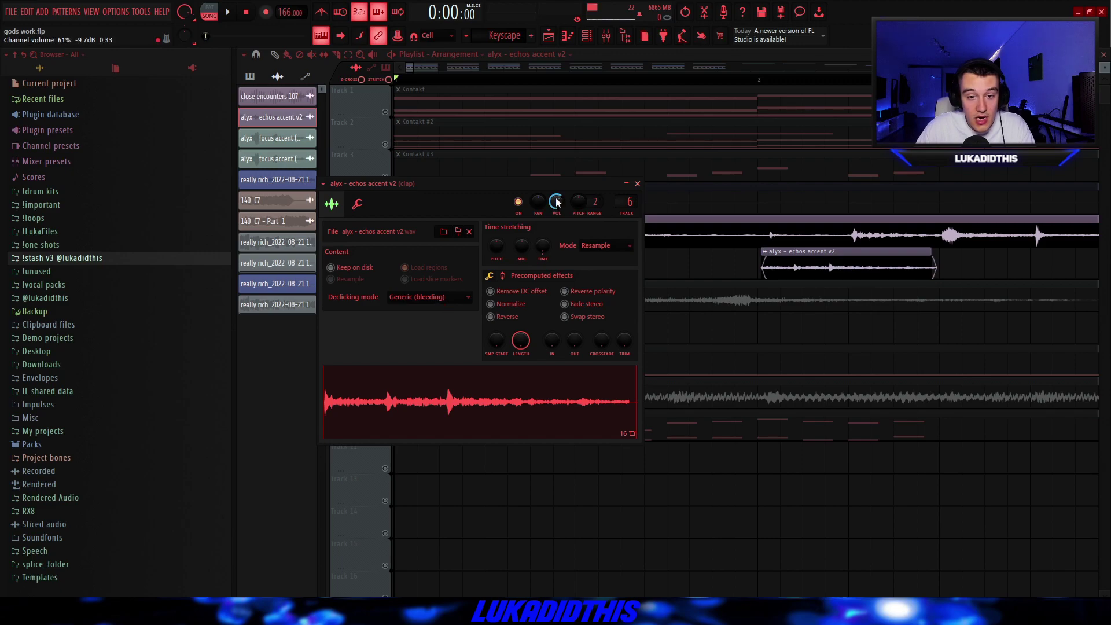
click(734, 279)
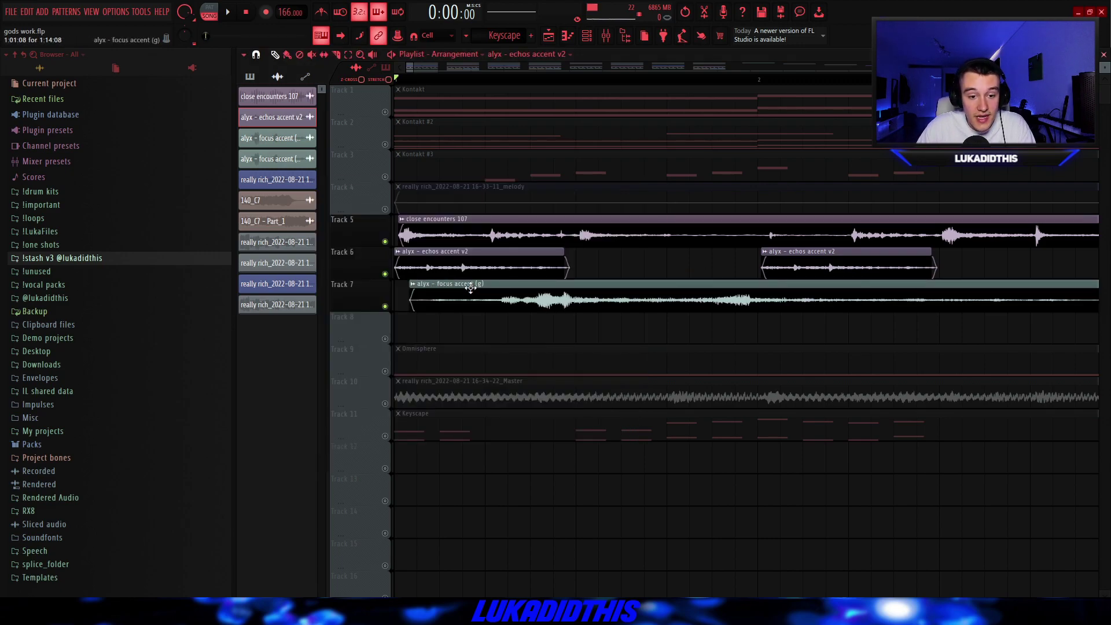
scroll(489, 323, down, 2)
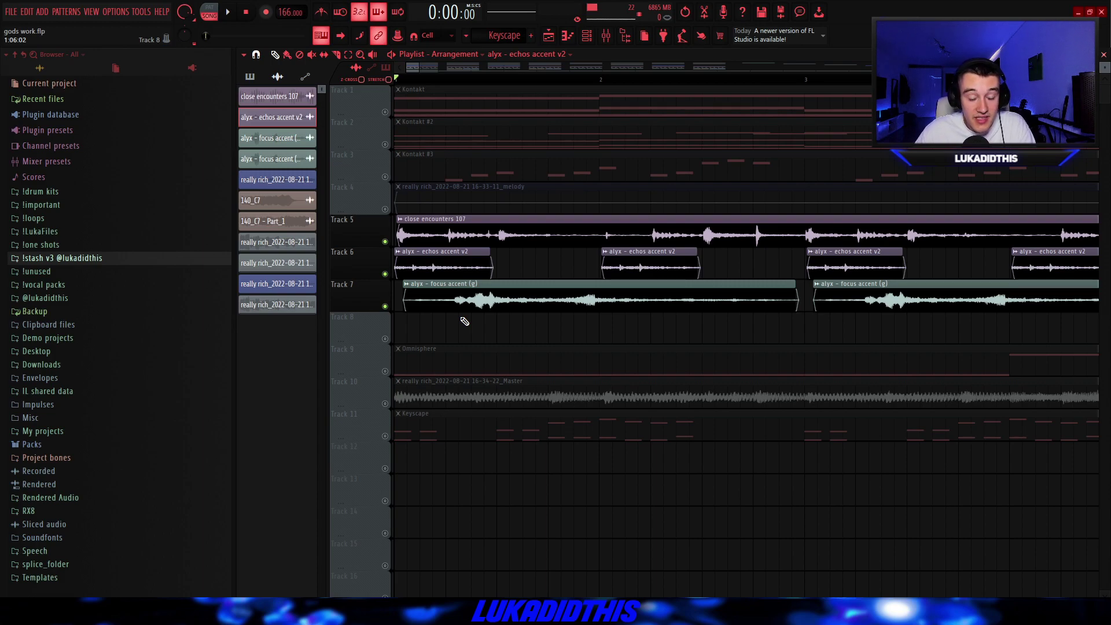
scroll(465, 321, down, 3)
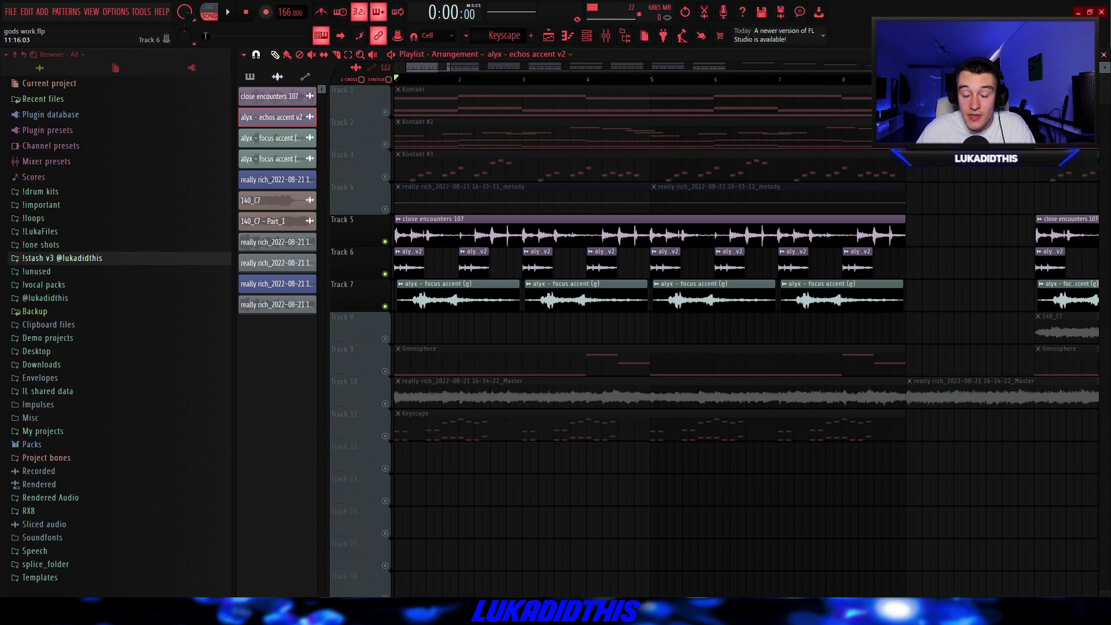
key(space)
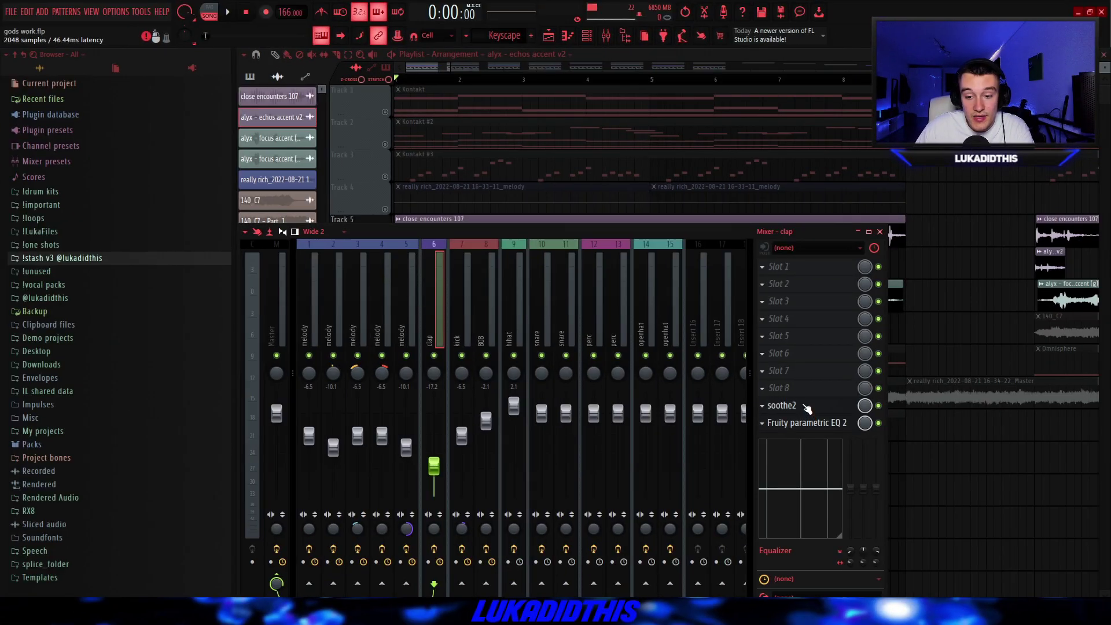
Review soothe2 and the parametric EQ on the clap mixer track
click(805, 406)
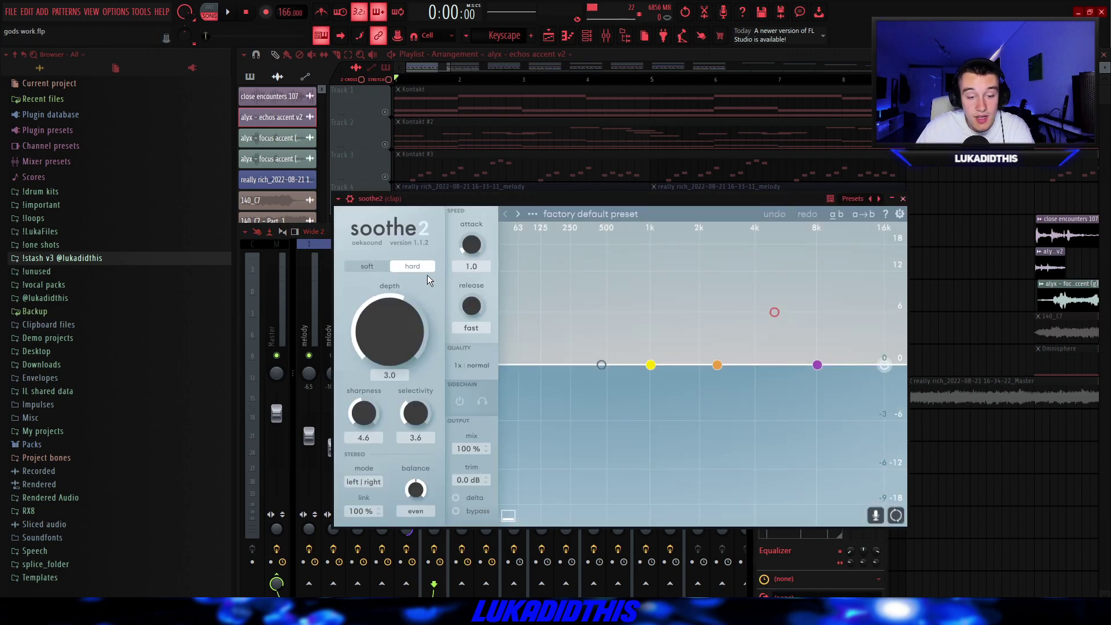
key(Escape)
click(788, 423)
right_click(604, 257)
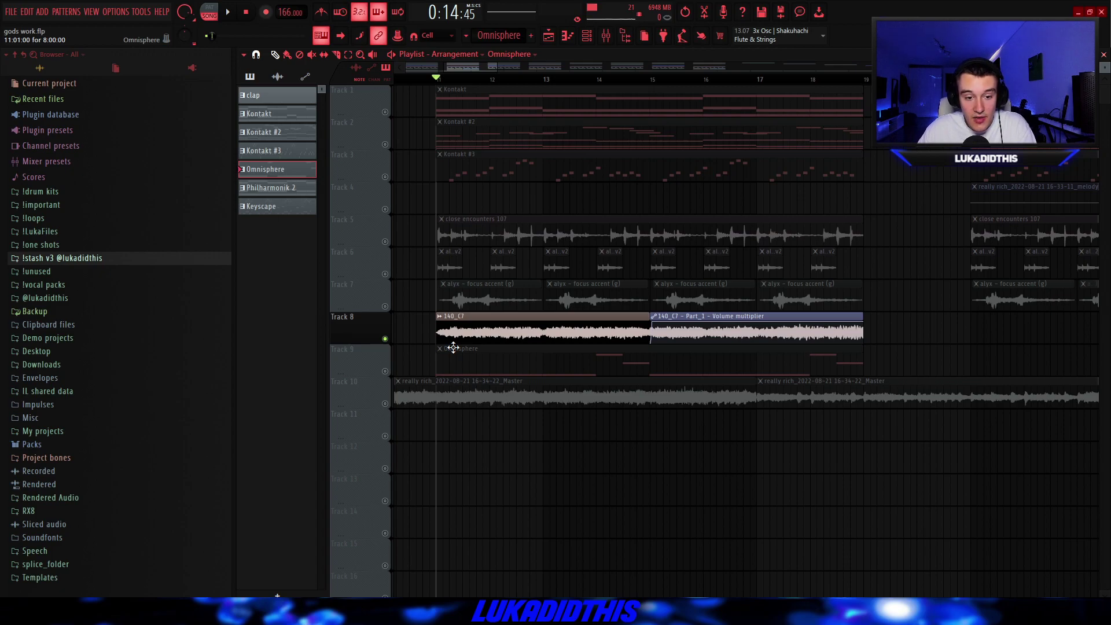
Inspect the time-stretch and content settings of the 140_C7 sample and play its two clips in the playlist
double_click(480, 322)
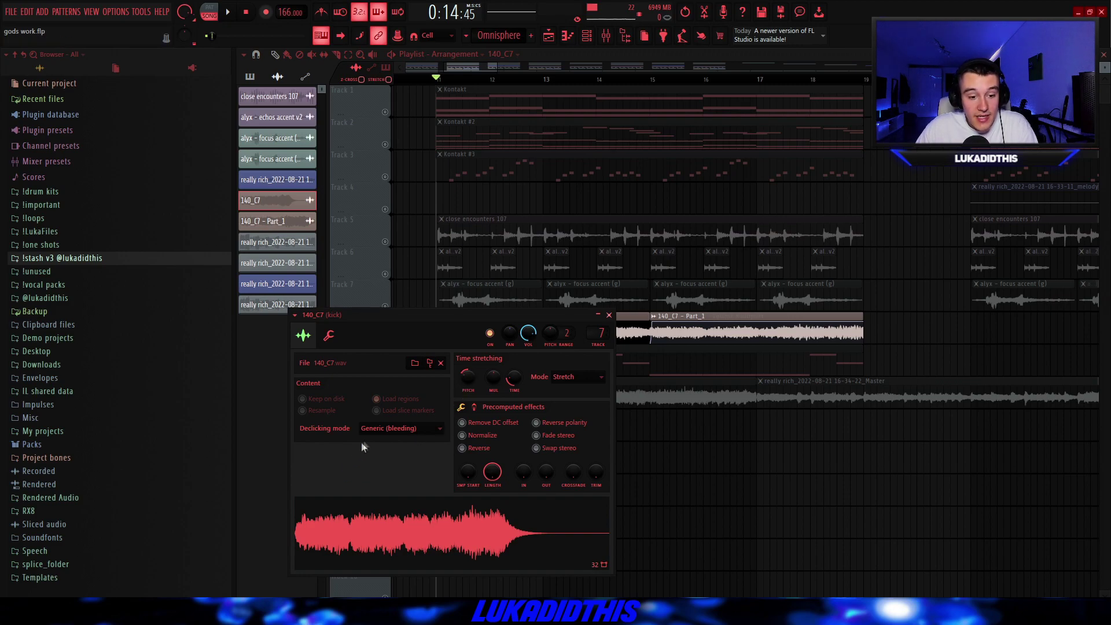
key(Escape)
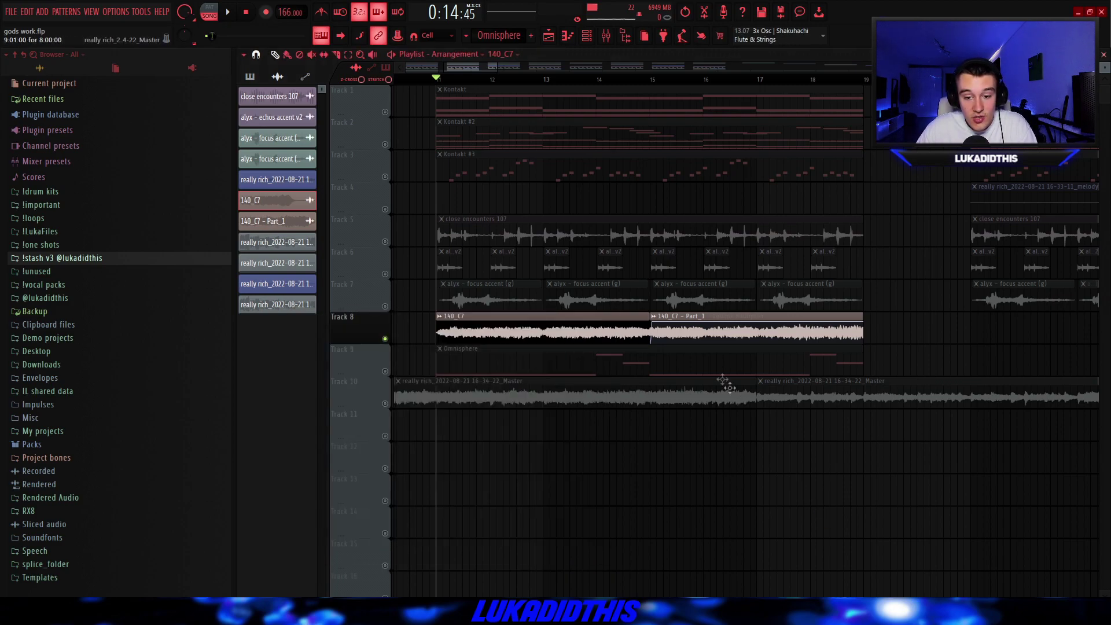
scroll(683, 325, up, 3)
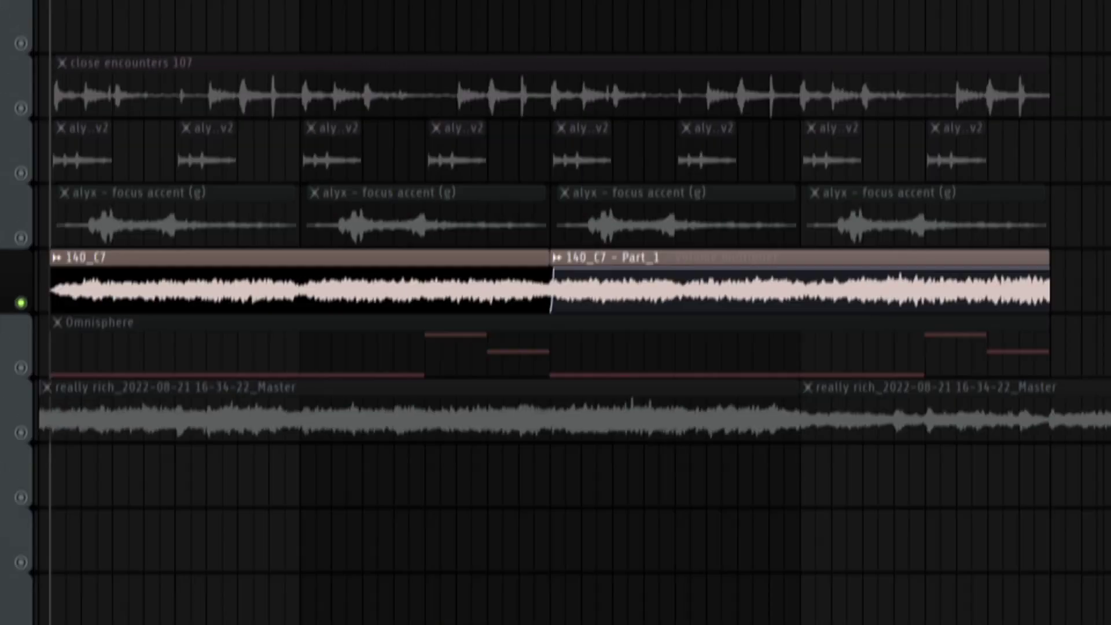
key(space)
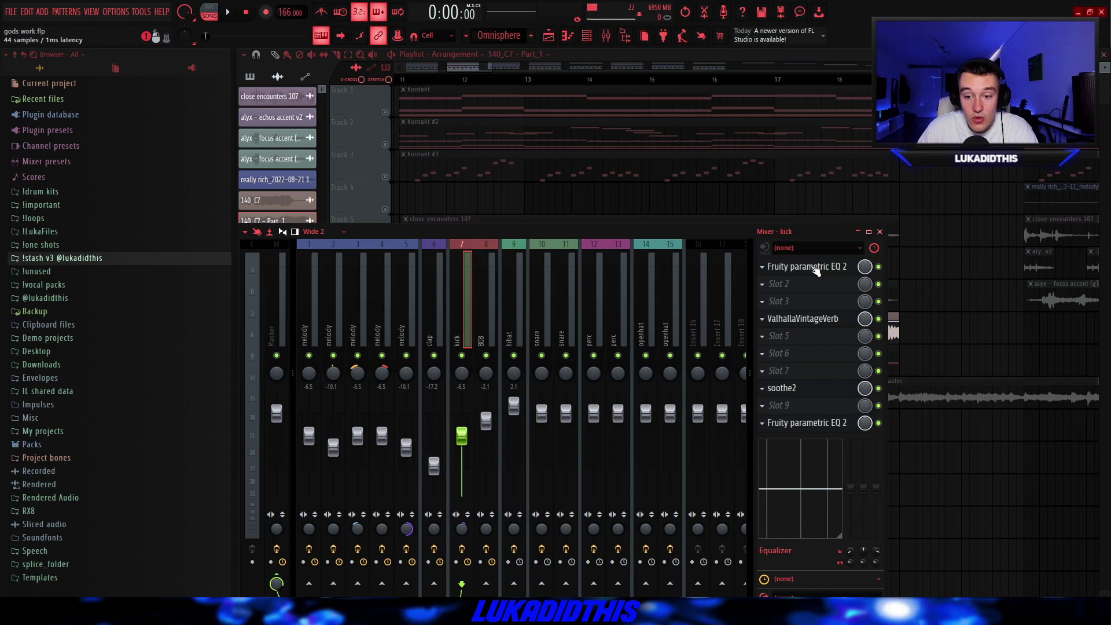
Review the parametric EQs, ValhallaVintageVerb and soothe2 on the kick mixer track
click(816, 267)
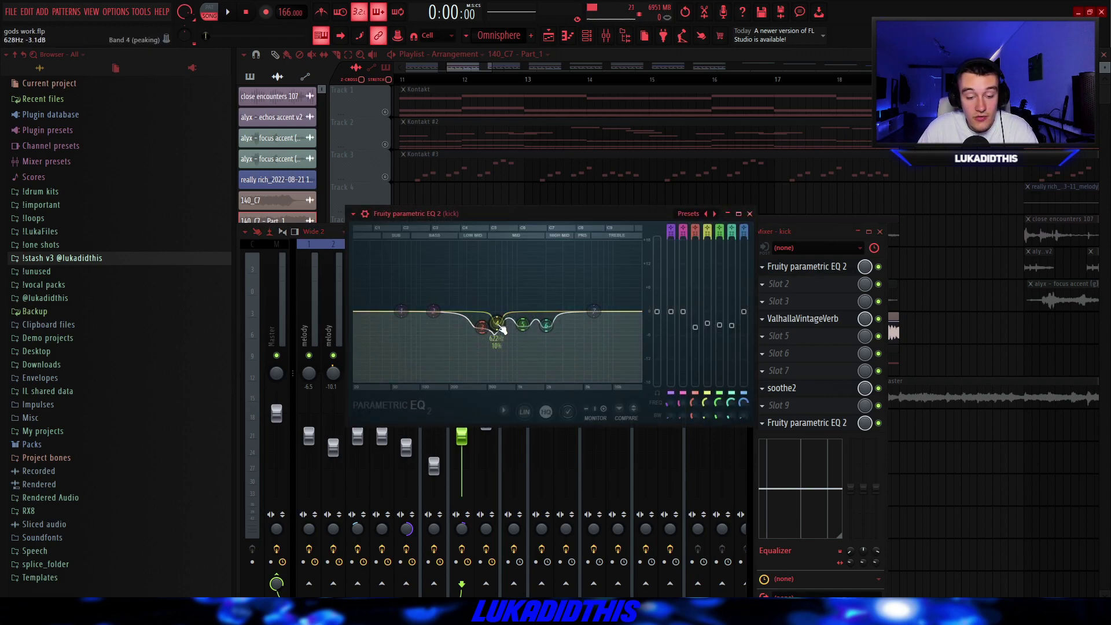
click(799, 318)
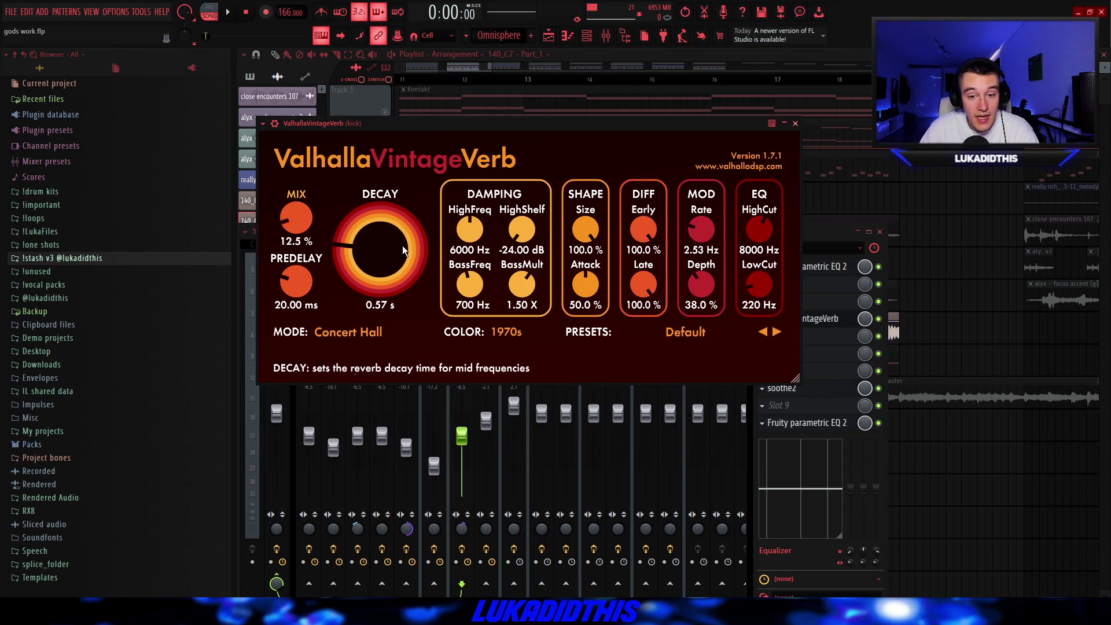
click(781, 388)
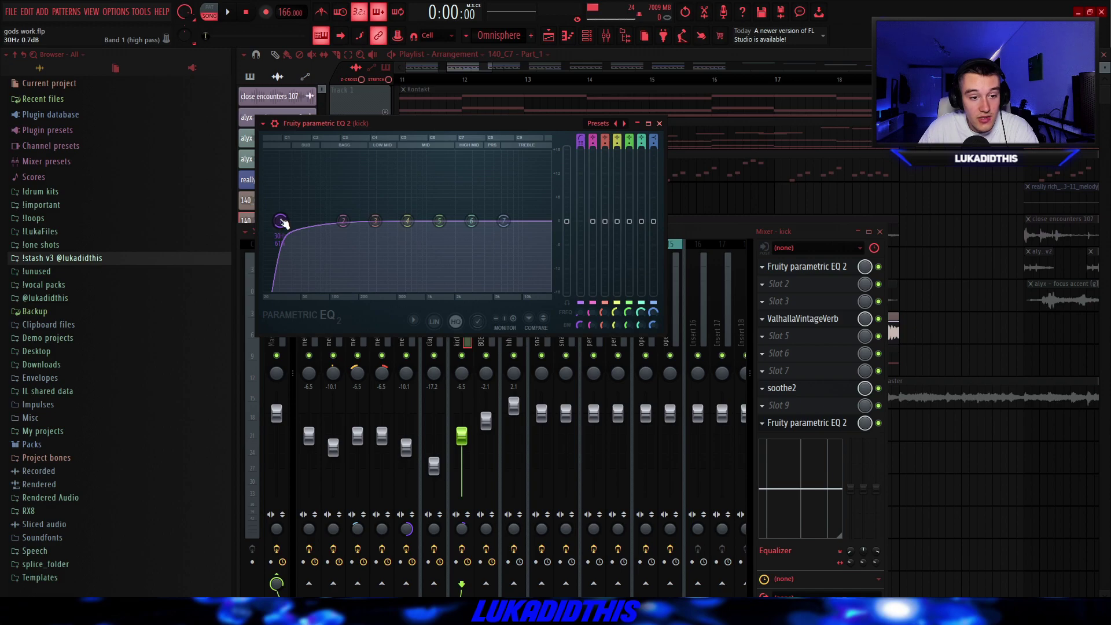
drag(283, 219, 285, 219)
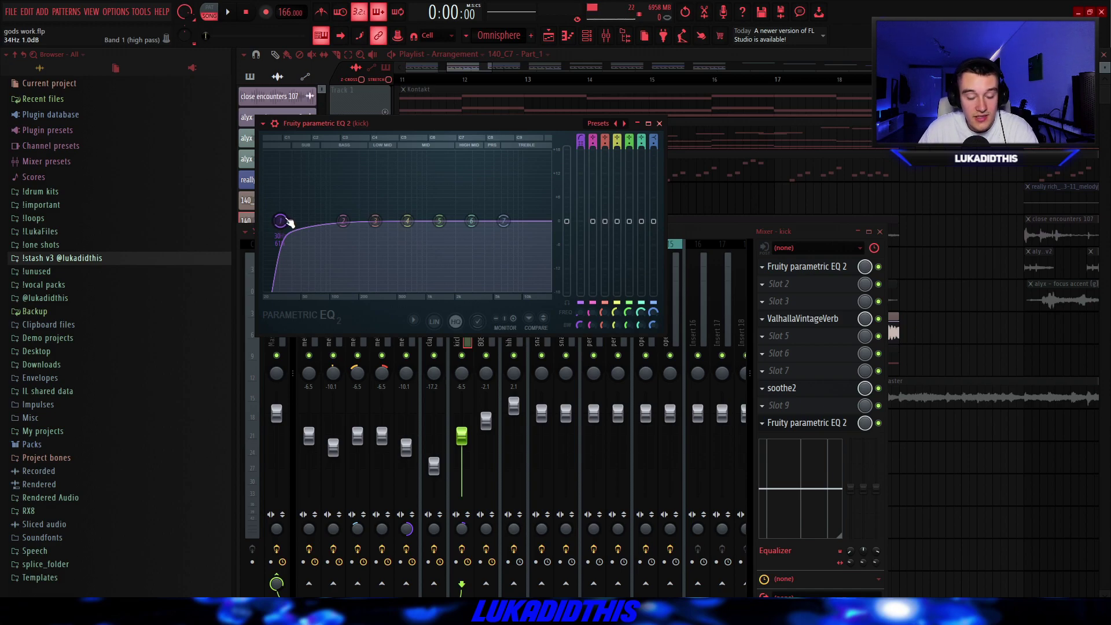
key(Escape)
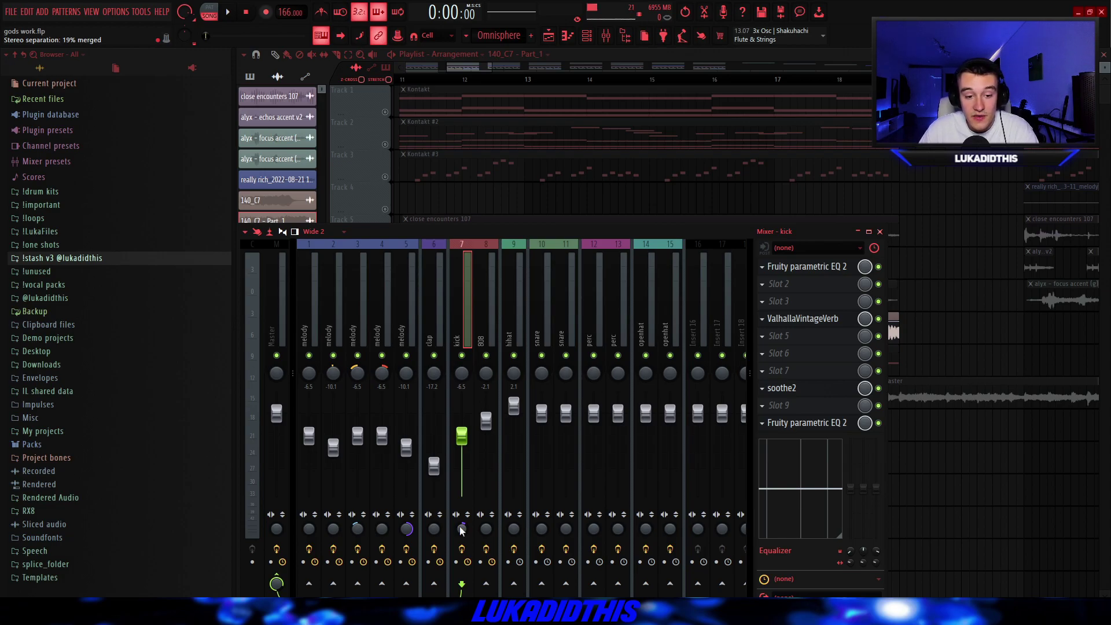
Inspect the Omnisphere bass - ferno patch and play its pattern in the piano roll
key(F7)
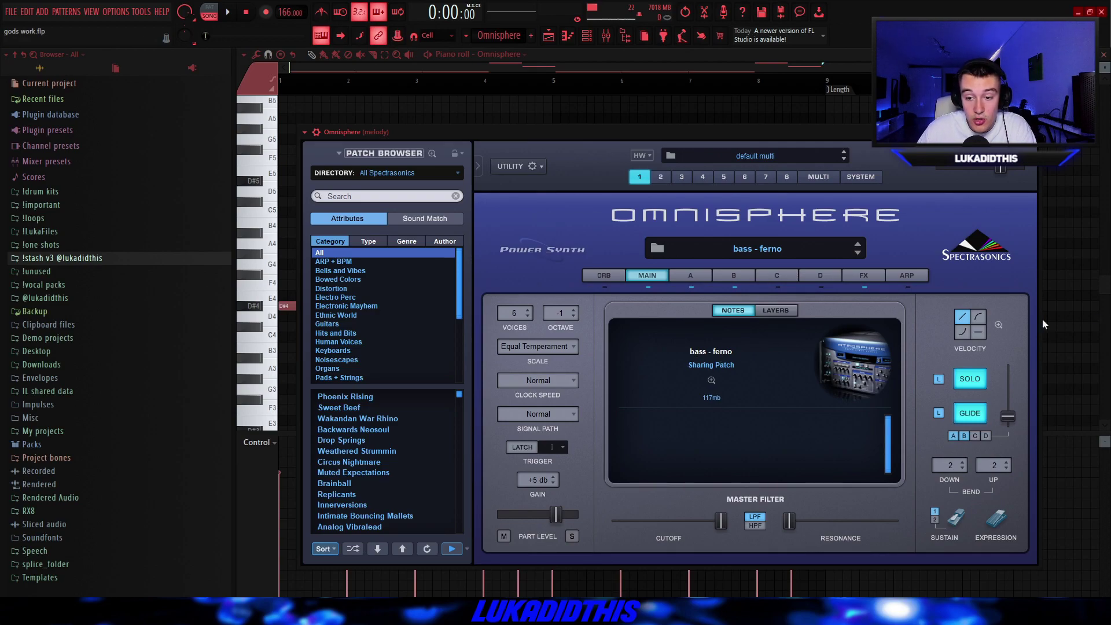
key(Escape)
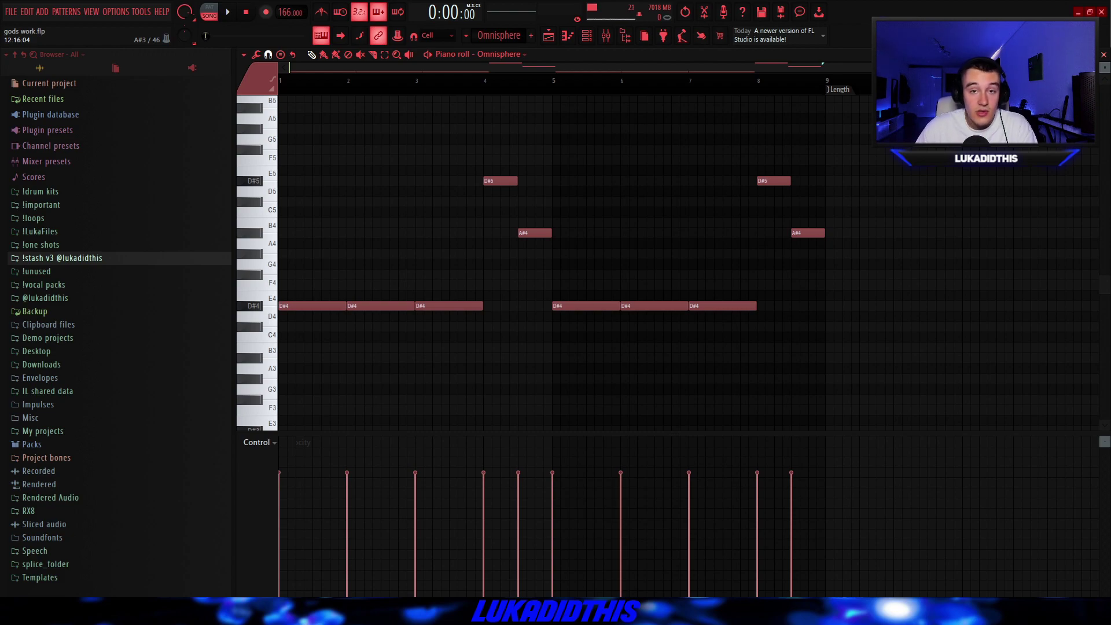
key(space)
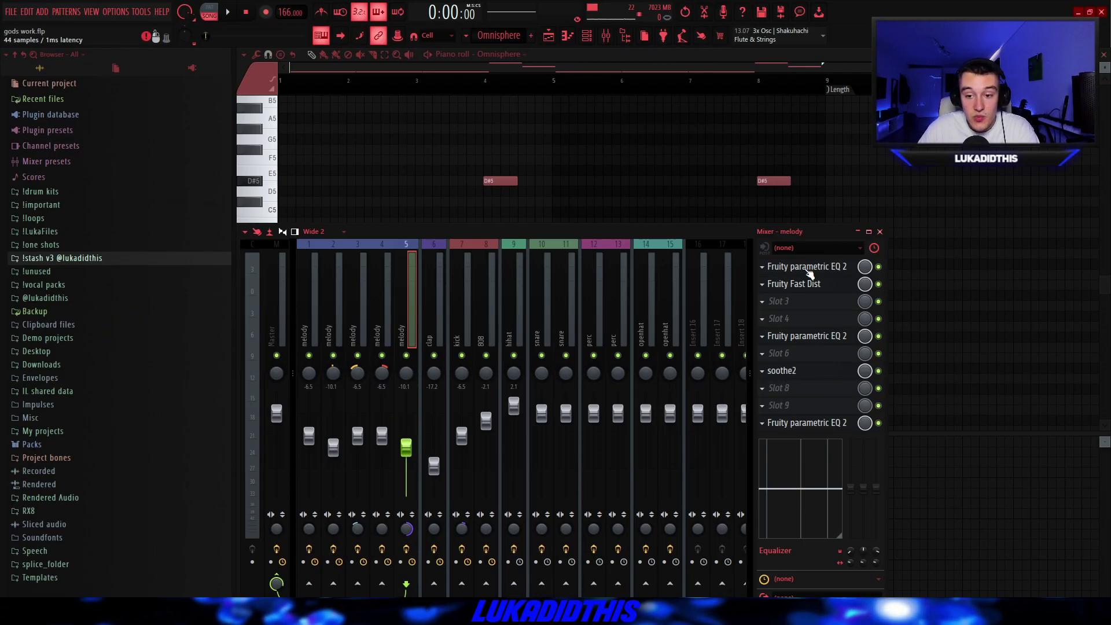
Review the parametric EQs, Fruity Fast Dist and soothe2 on the fifth melody mixer track
click(806, 267)
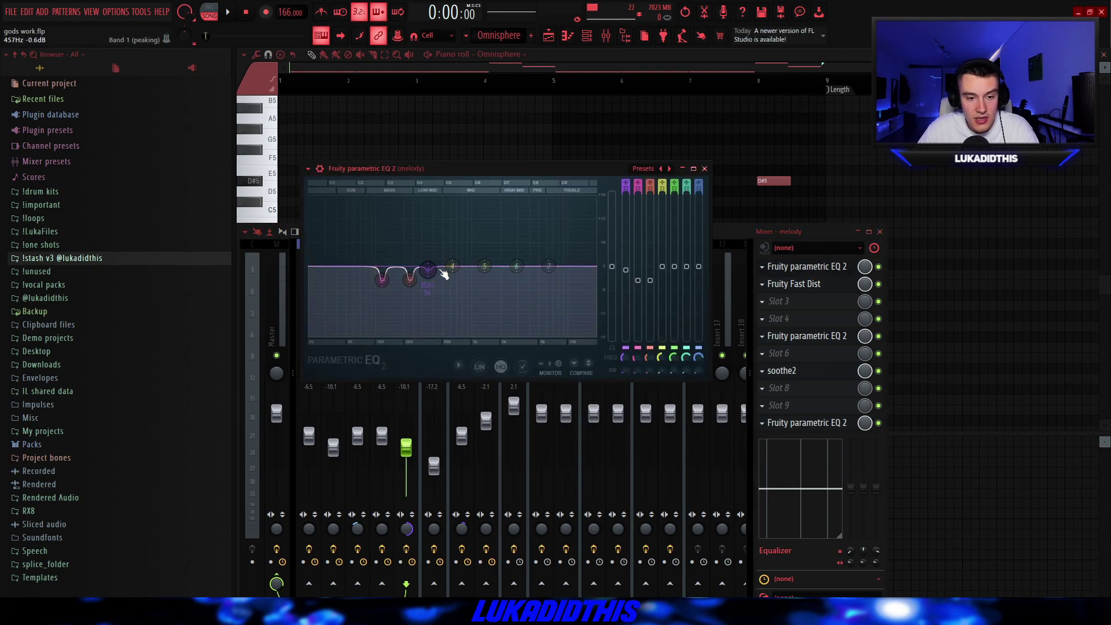
click(794, 283)
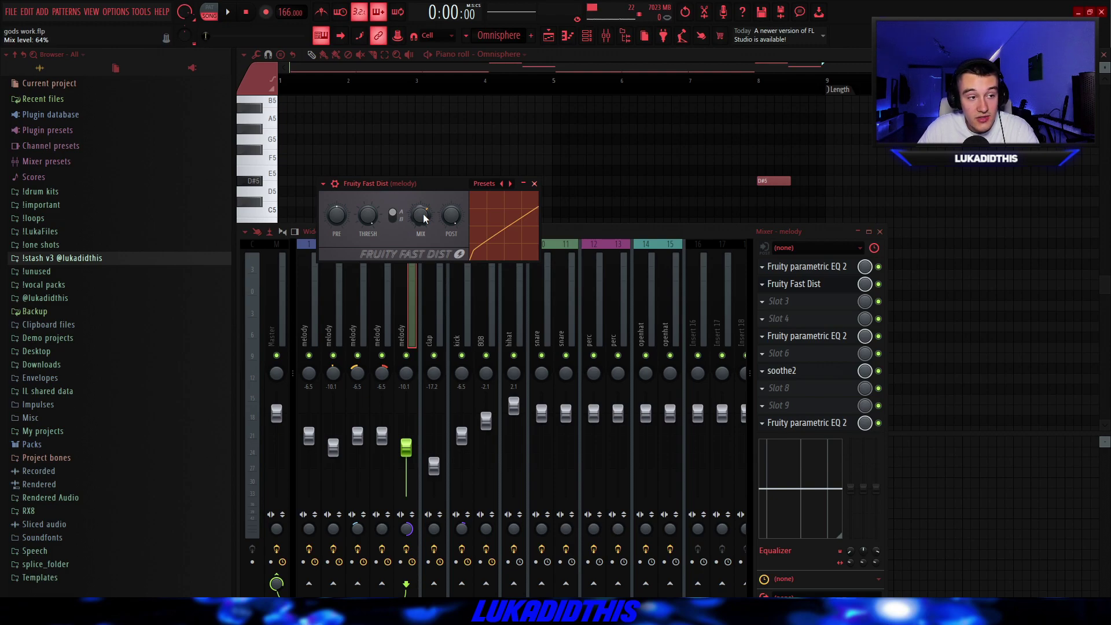
click(806, 336)
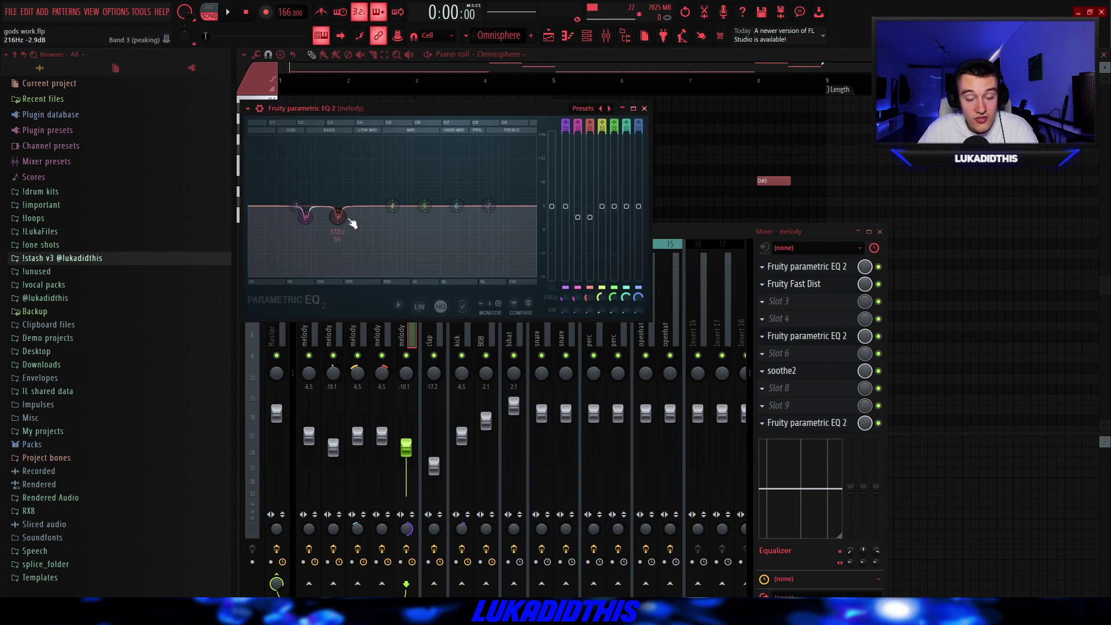
click(782, 370)
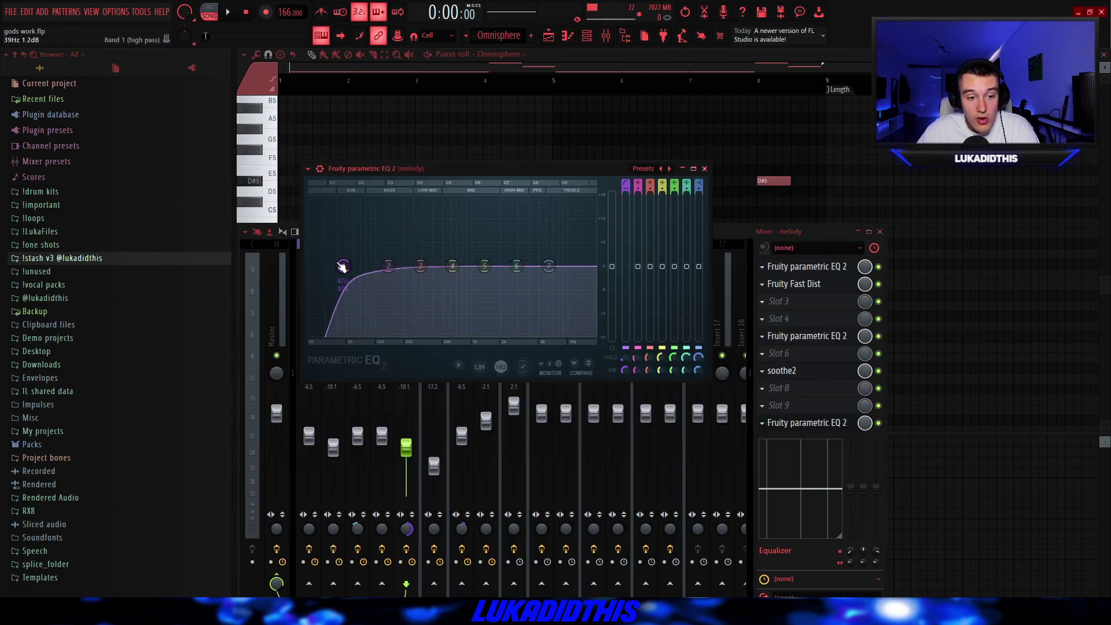
key(Escape)
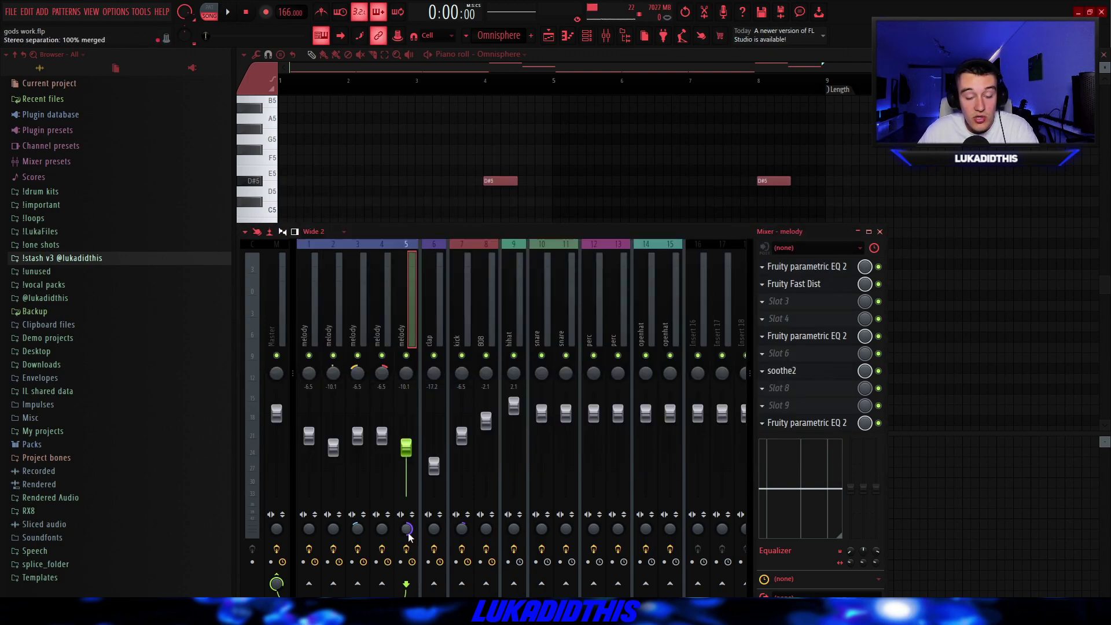
Inspect the really rich Master clip's channel settings and the first parametric EQ on its 808 mixer track
click(486, 310)
key(F5)
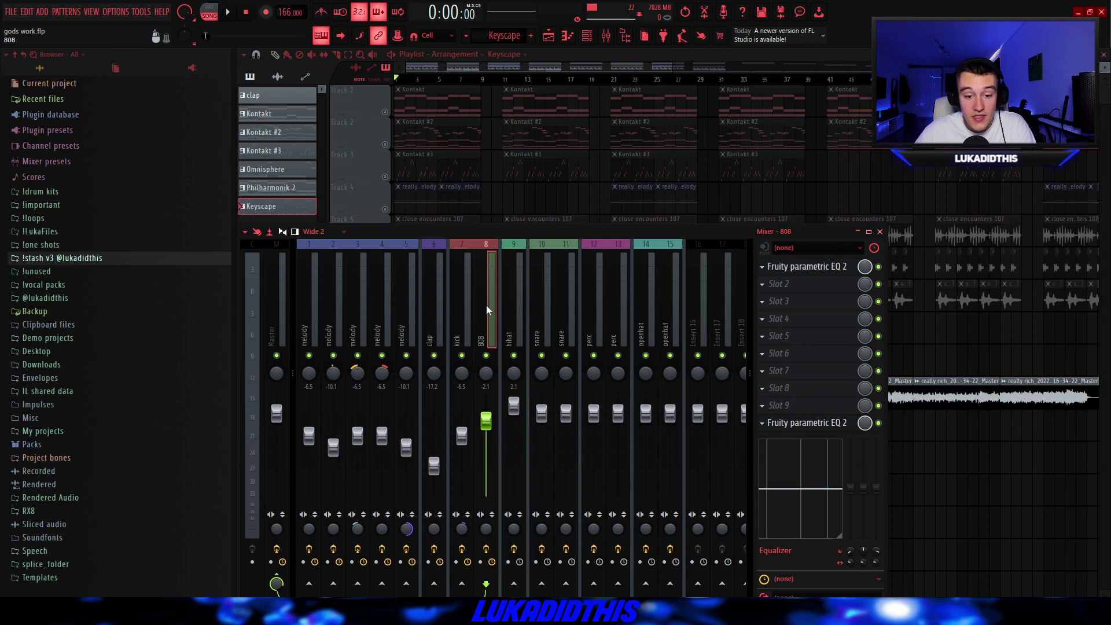
key(F9)
double_click(442, 395)
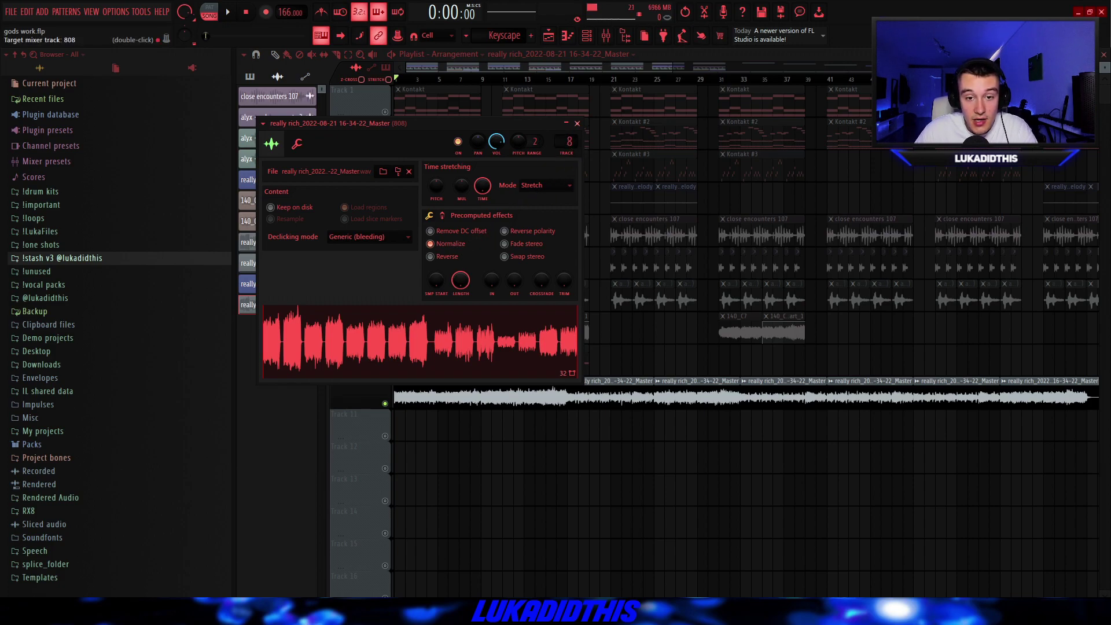
double_click(569, 142)
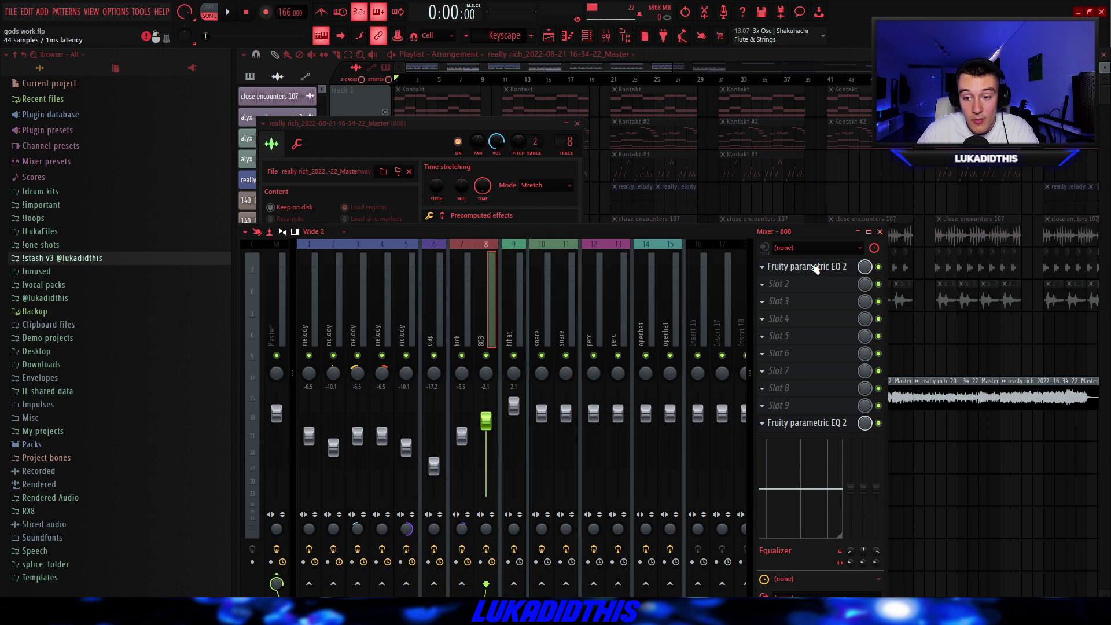
click(815, 268)
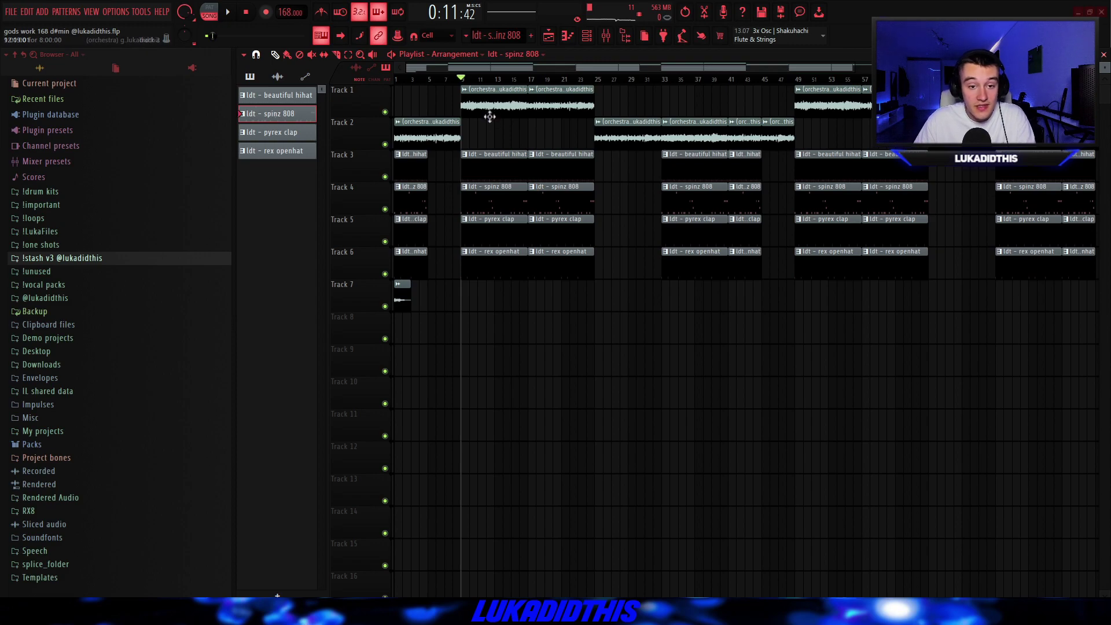
Inspect the orchestra clip's sample settings and the Looperator dreamy preset on the hihat mixer track
double_click(490, 117)
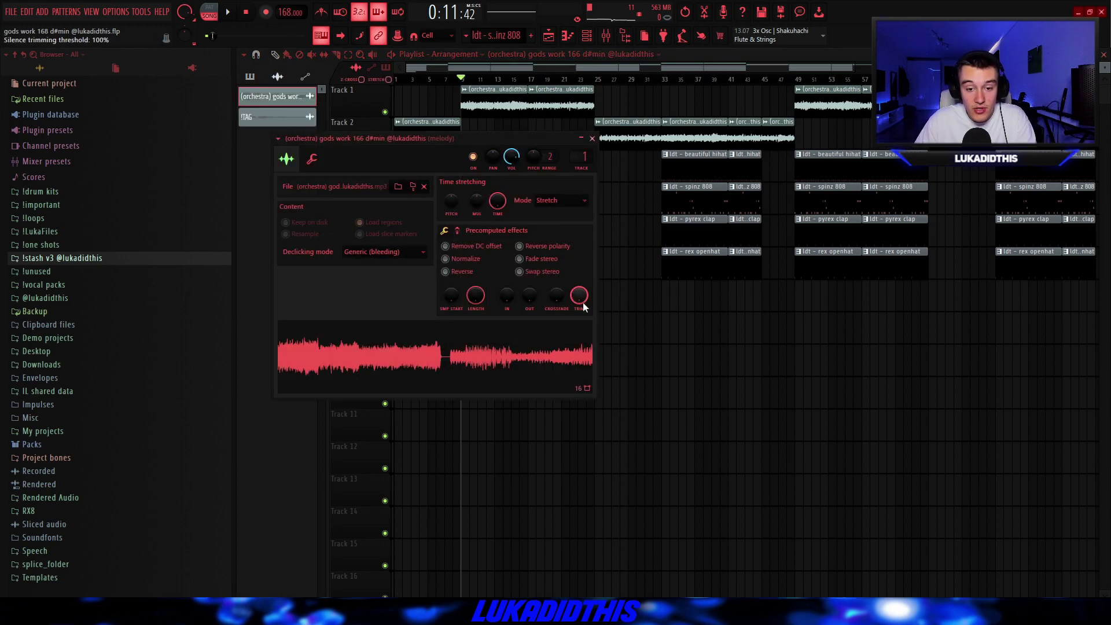
key(Escape)
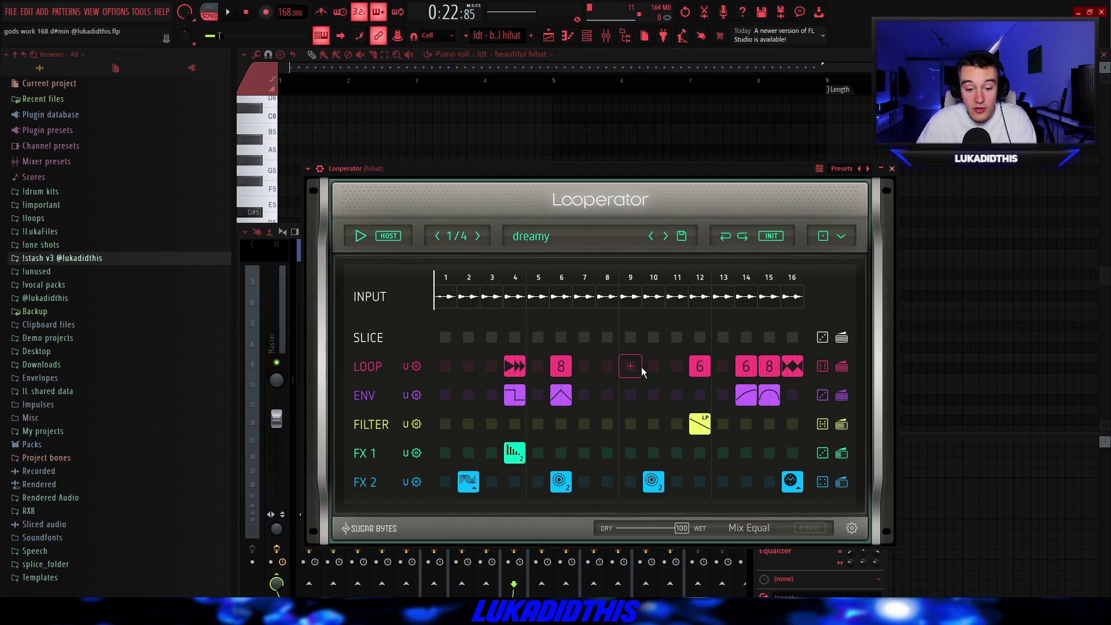
key(Escape)
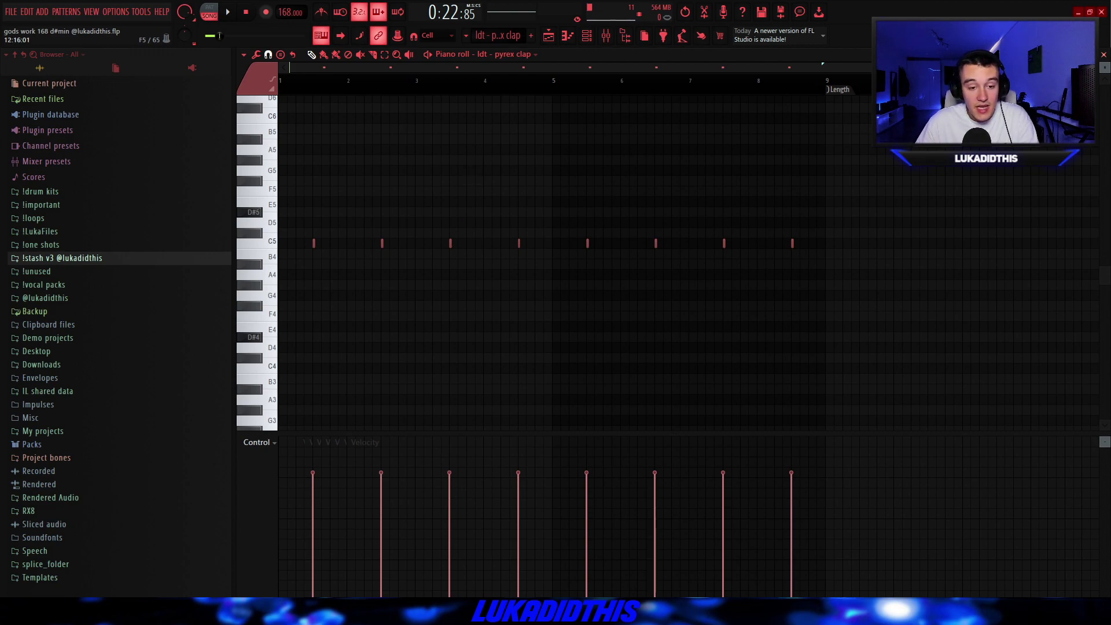
Play the ldt - pyrex clap pattern and examine the short notes around bar 4 of the ldt - spinz 808 pattern
key(space)
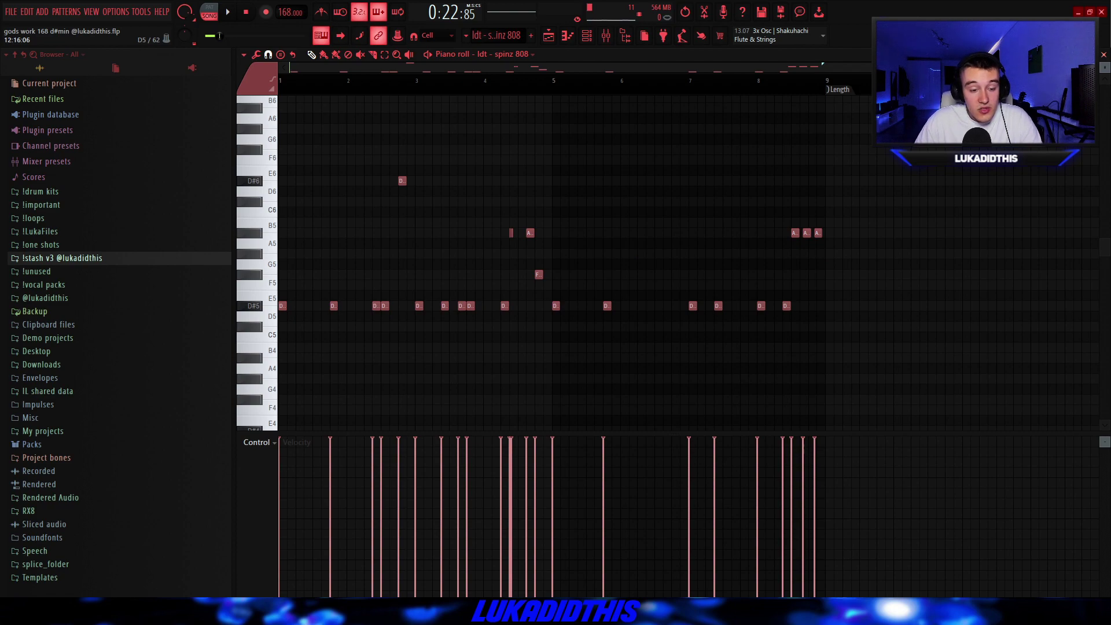
scroll(528, 254, up, 3)
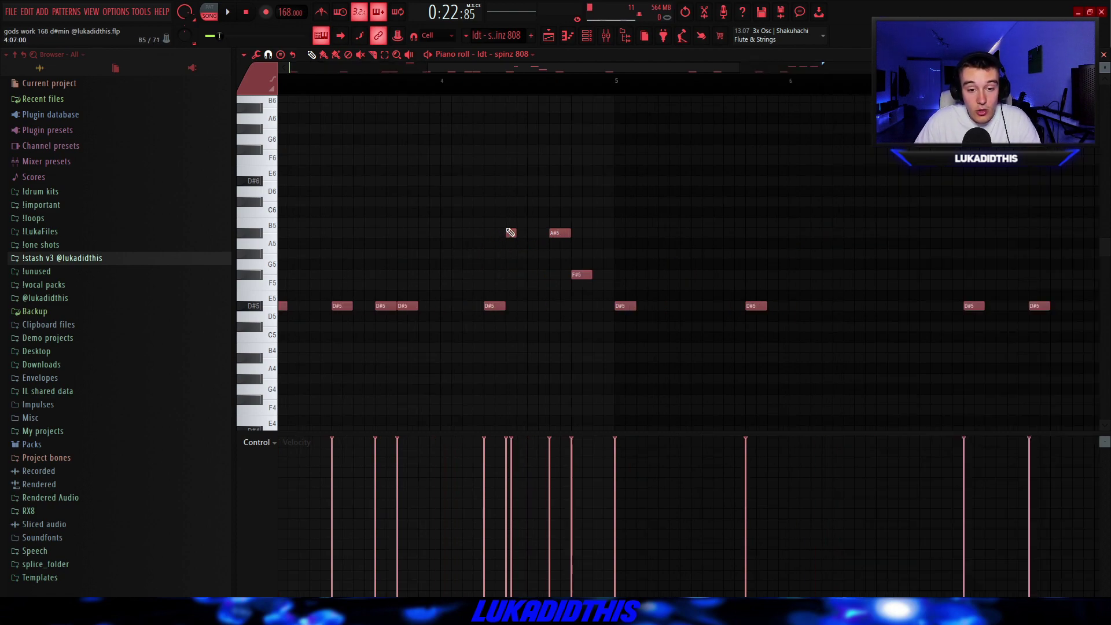
scroll(508, 237, down, 3)
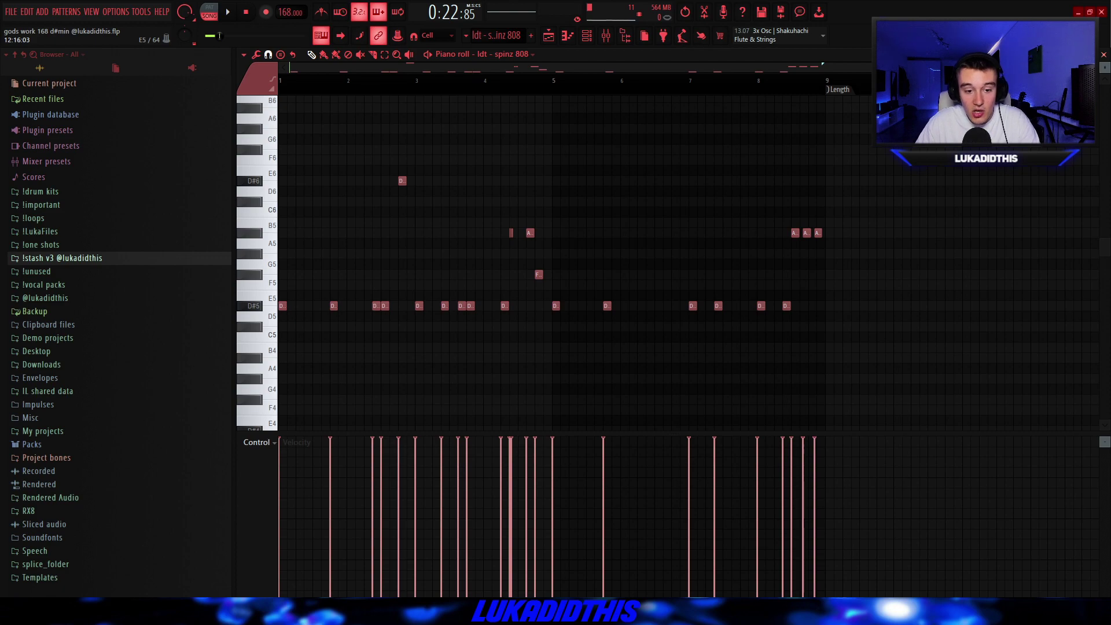
Return to the playlist and play the full arrangement from the start
key(F5)
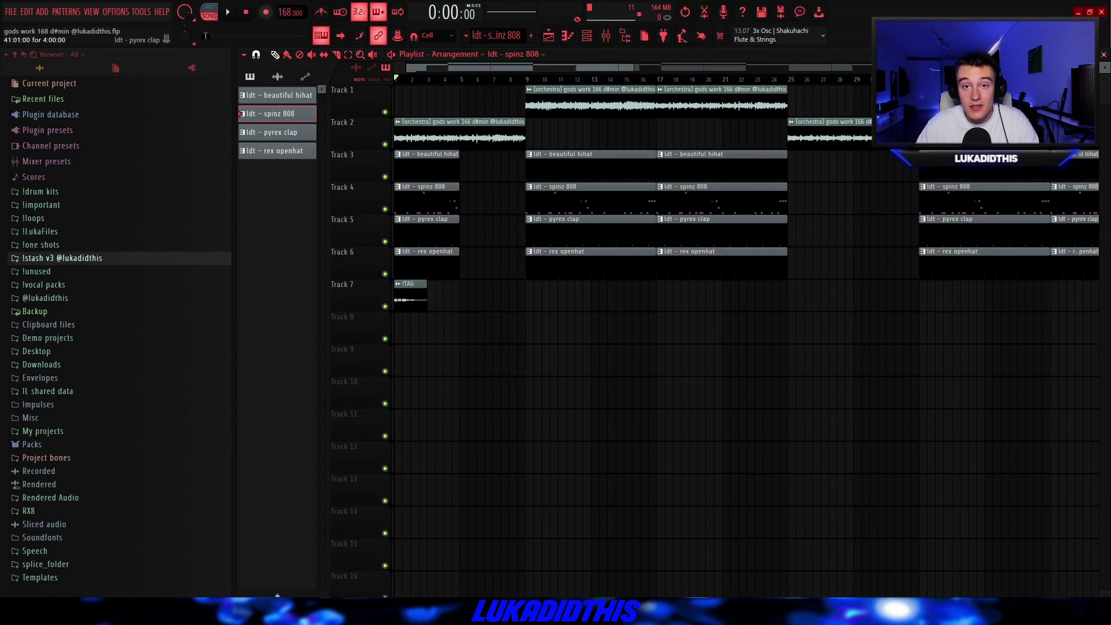
key(space)
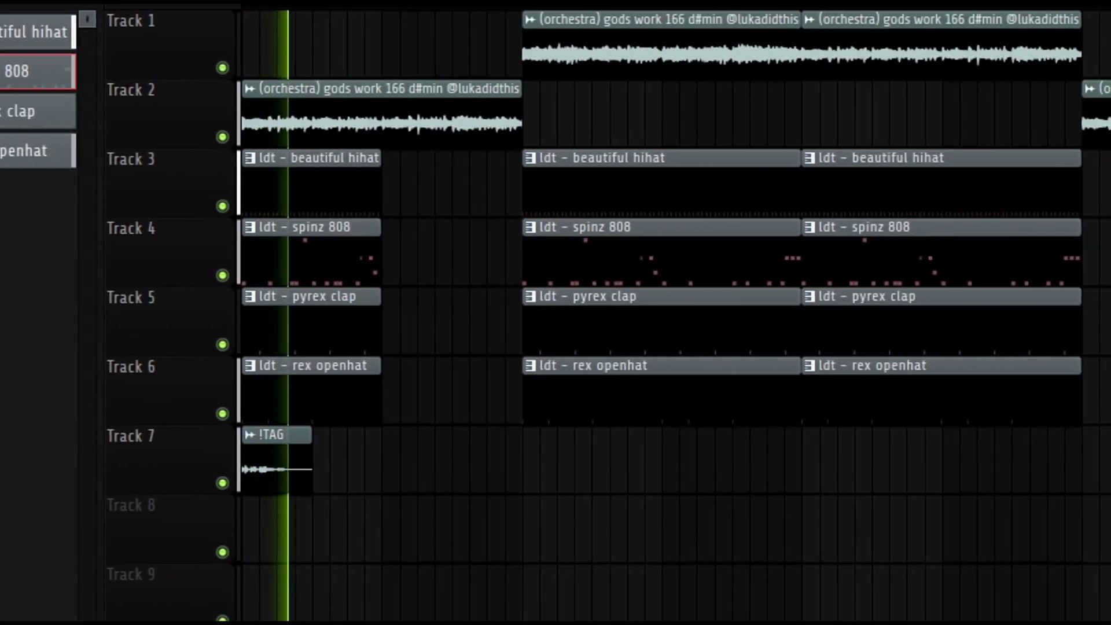